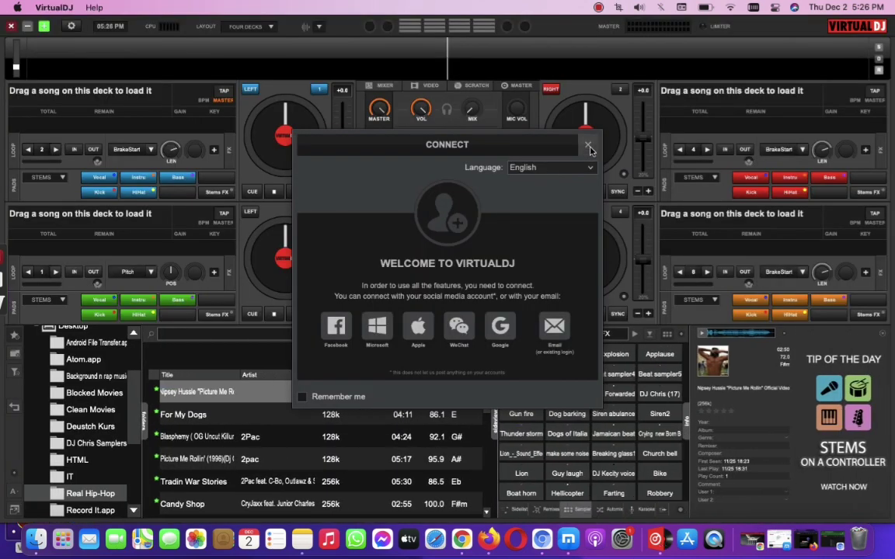
Dismiss the account connection prompt and apply the 4 Decks skin from the Old group as the main interface
click(587, 145)
click(417, 303)
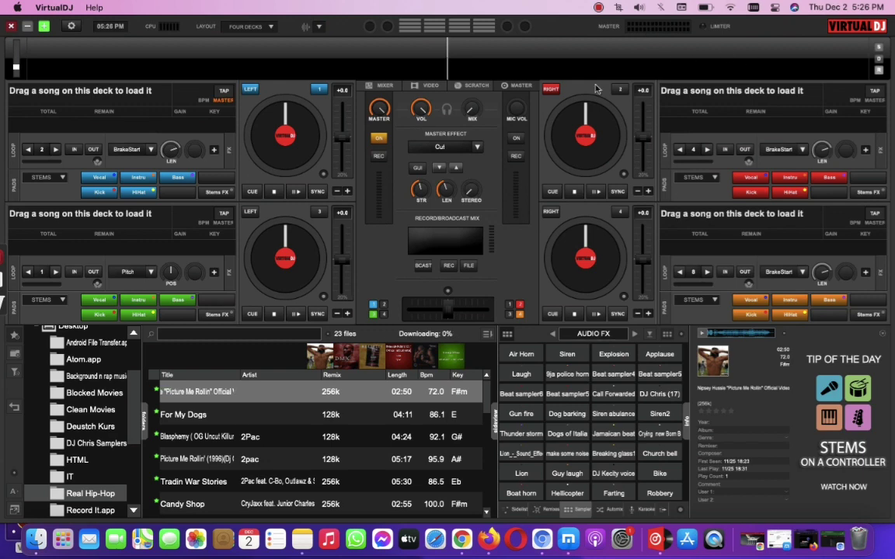
click(72, 27)
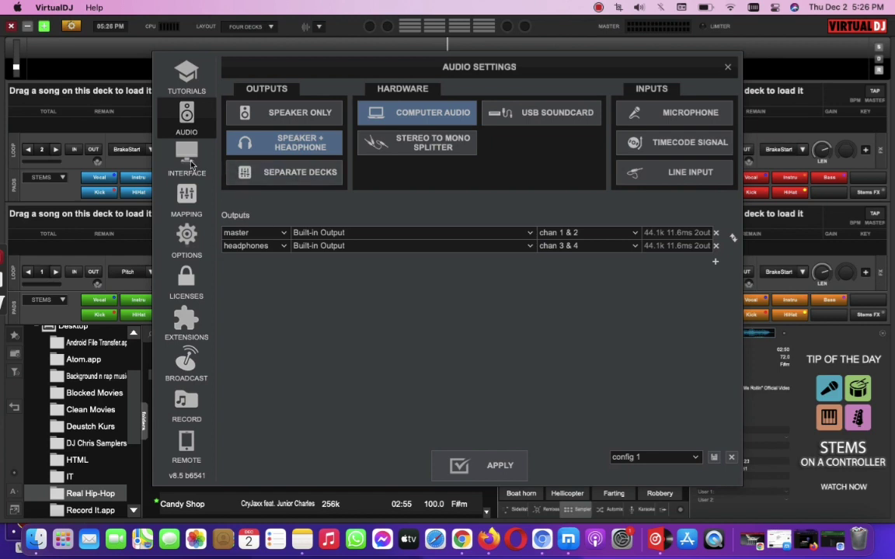
click(192, 165)
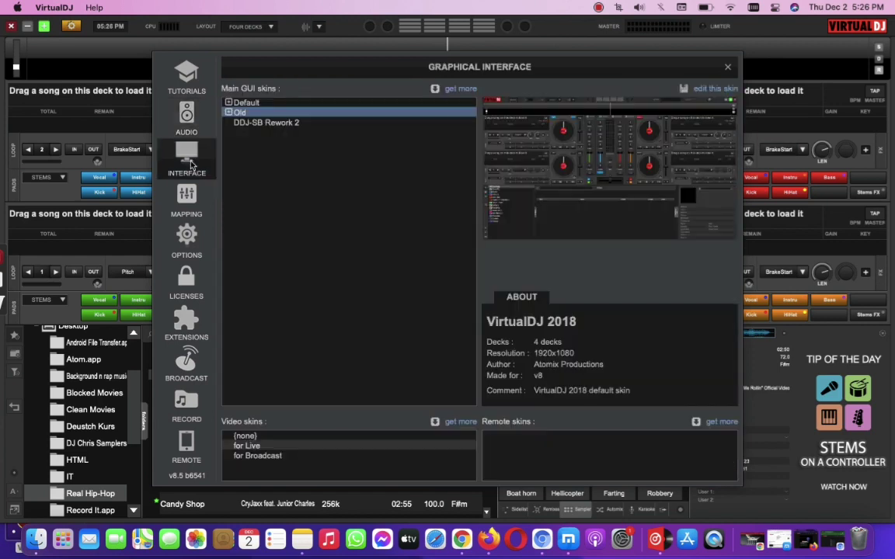
click(228, 113)
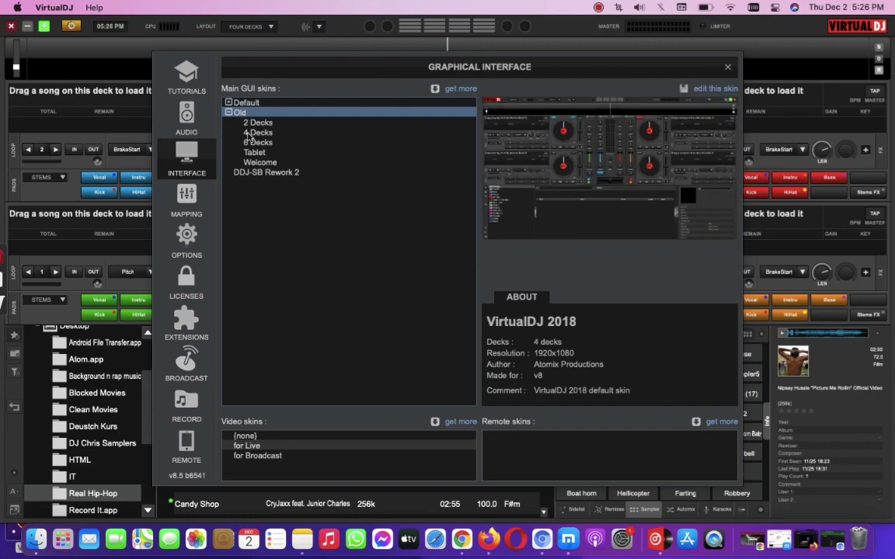
click(248, 135)
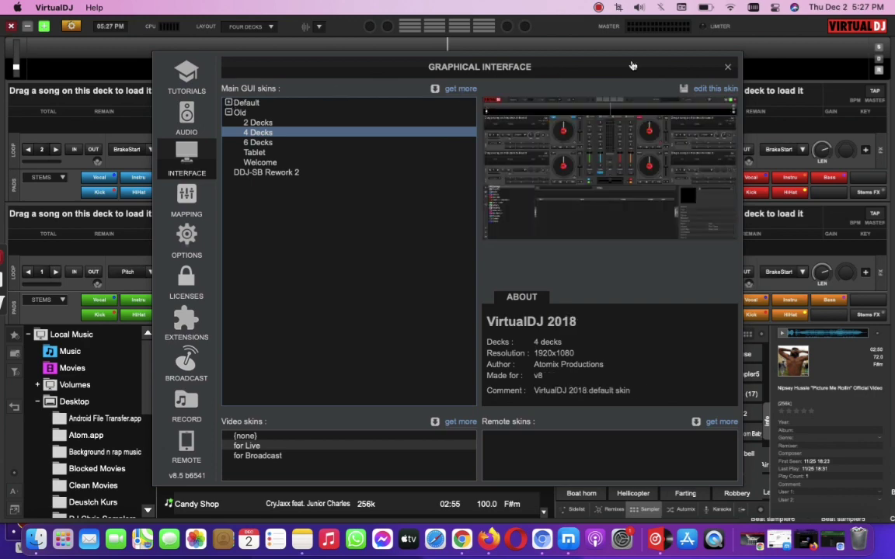
click(729, 68)
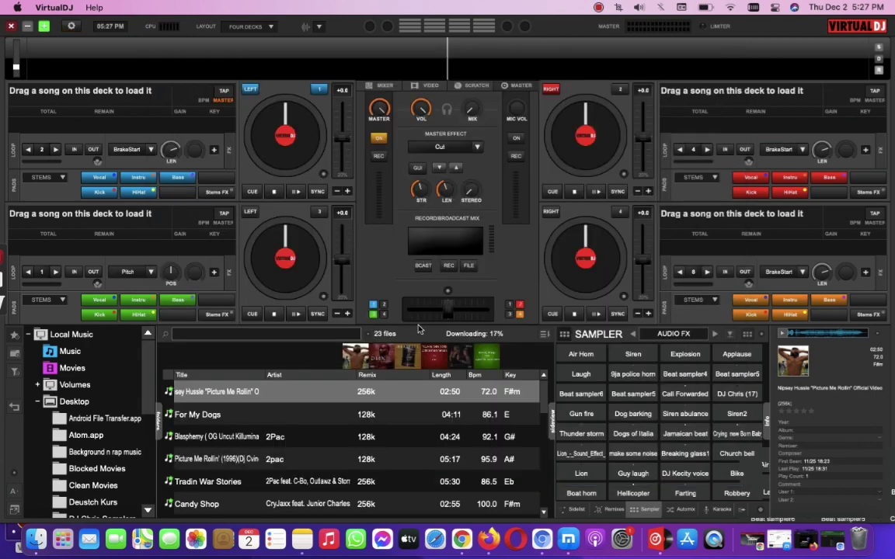
Load "For My Dogs" on deck 1, Nipsey Hussle's "Picture Me Rollin" on deck 2, 2pac's "Picture Me Rollin'" on deck 3 and "Blasphemy" on deck 4
drag(208, 420, 176, 147)
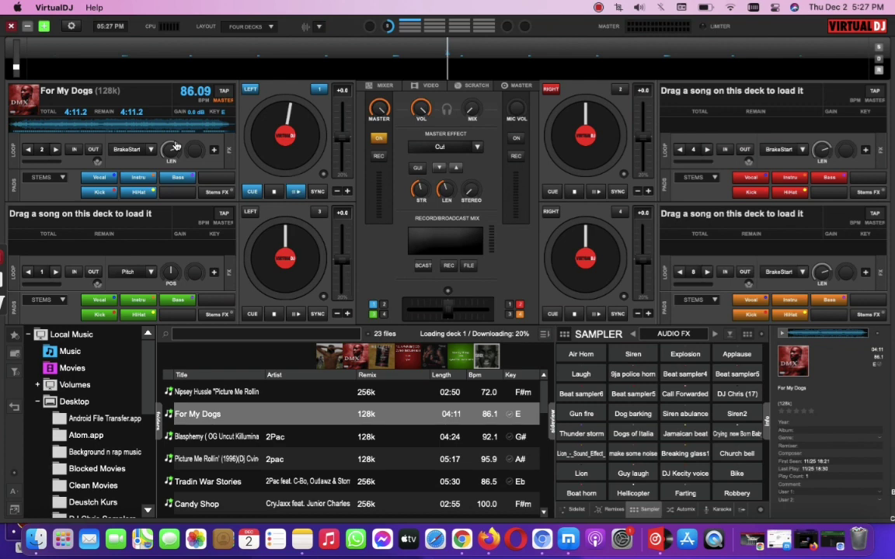
drag(220, 392, 632, 108)
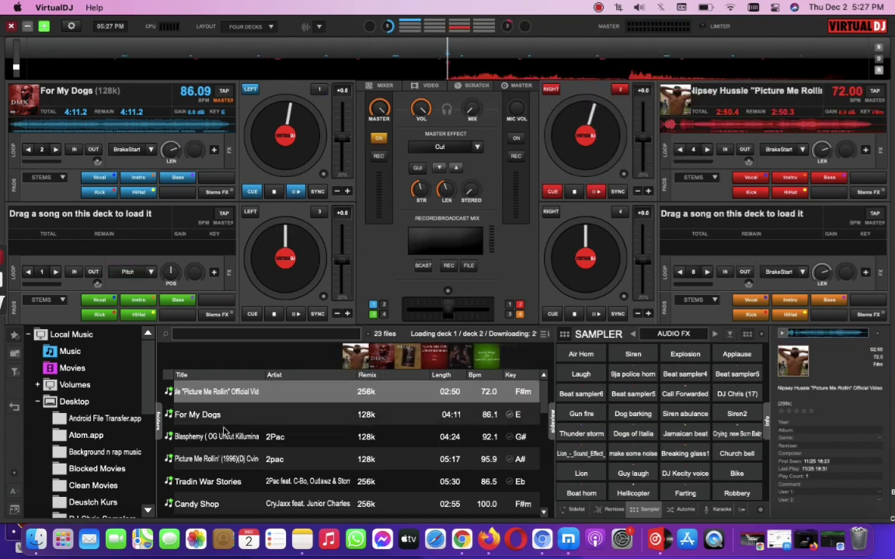
drag(203, 466, 155, 248)
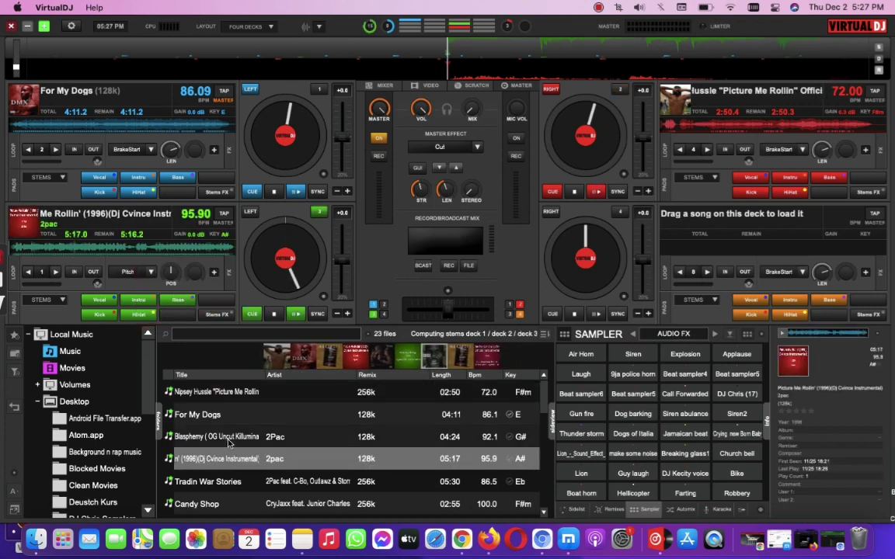
drag(233, 437, 660, 256)
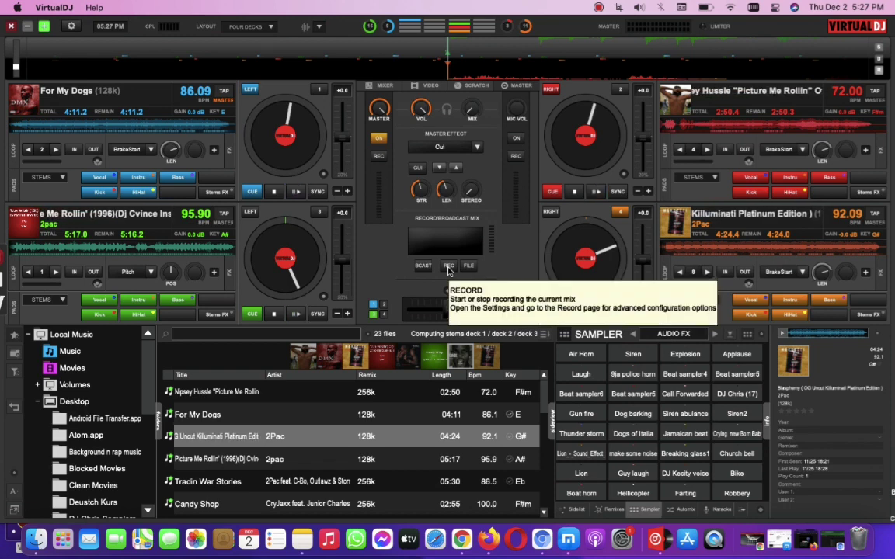
Start recording the mix and open it with the DJ Kecity voice sample
click(448, 266)
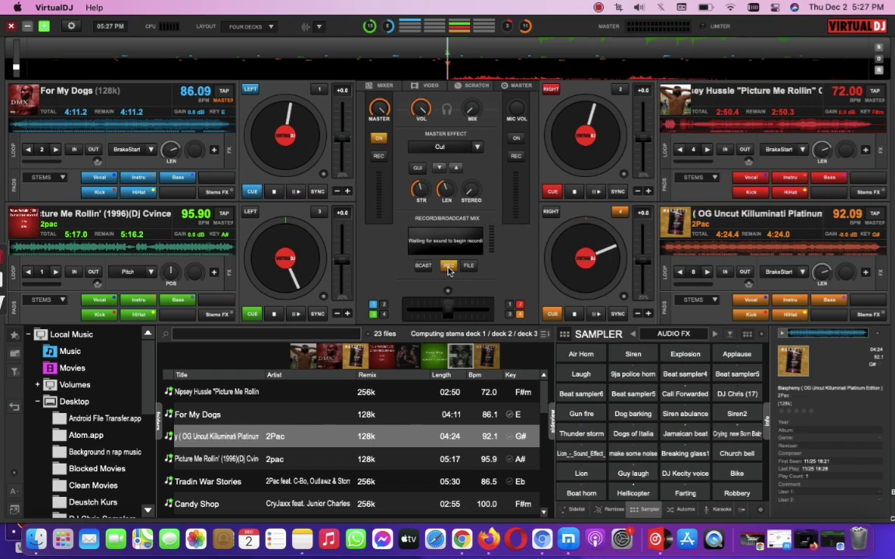
click(676, 475)
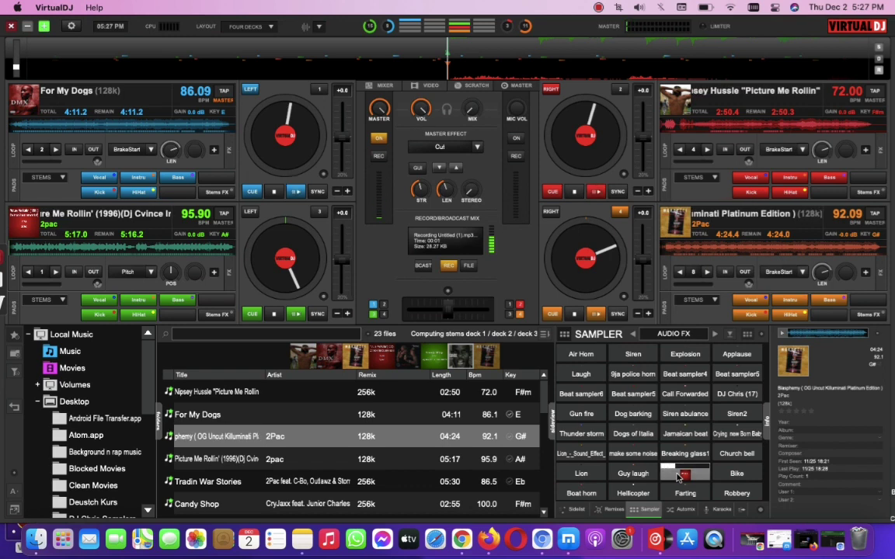
Play the deck 2 song with its pitch at +9.6 and scratch the deck 4 song over it
click(596, 192)
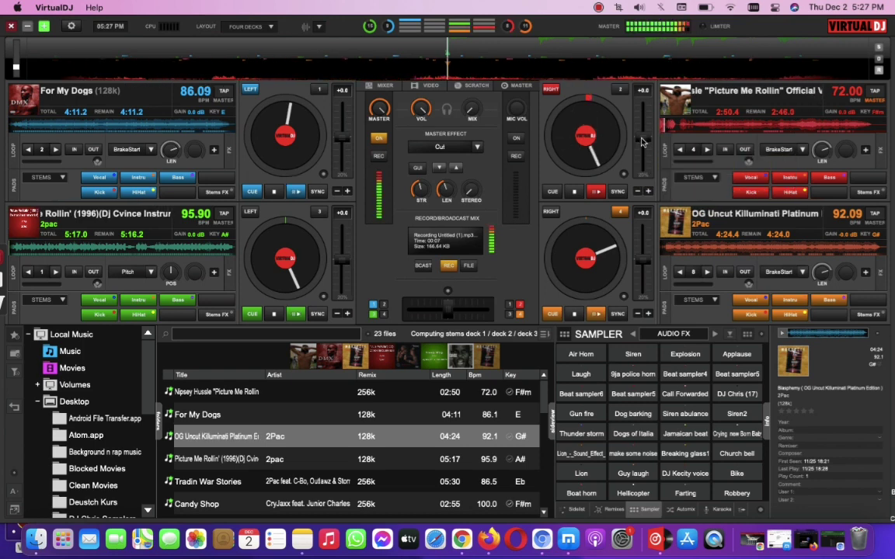
drag(641, 140, 642, 155)
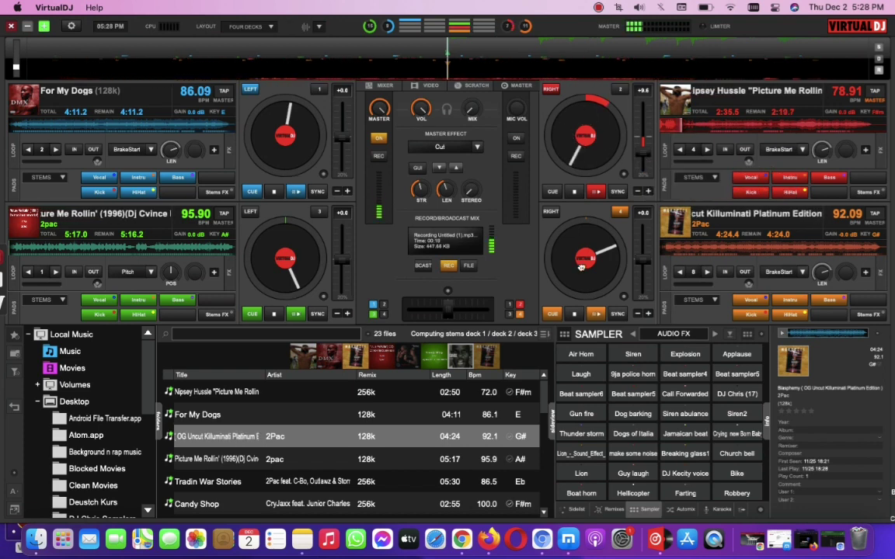
drag(598, 223, 609, 258)
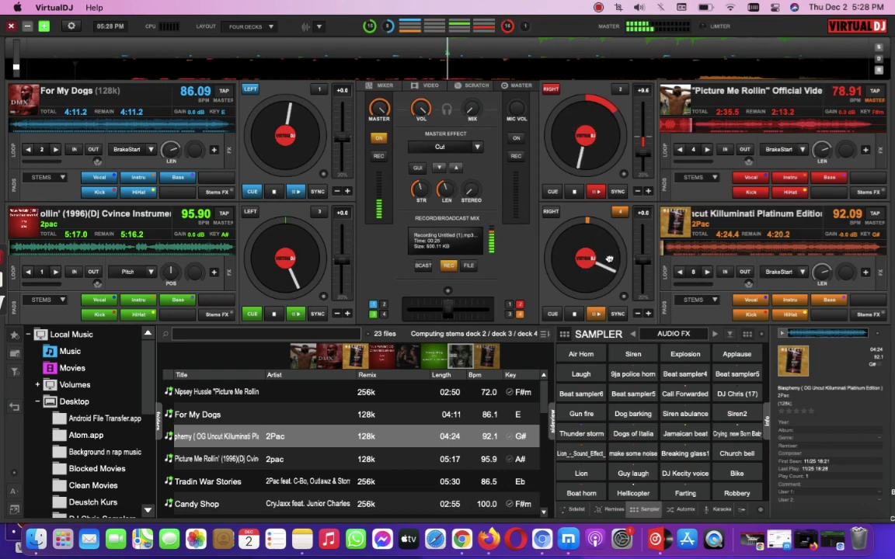
Try the Cut master effect on the playing mix and look through the list of available master effects
click(441, 146)
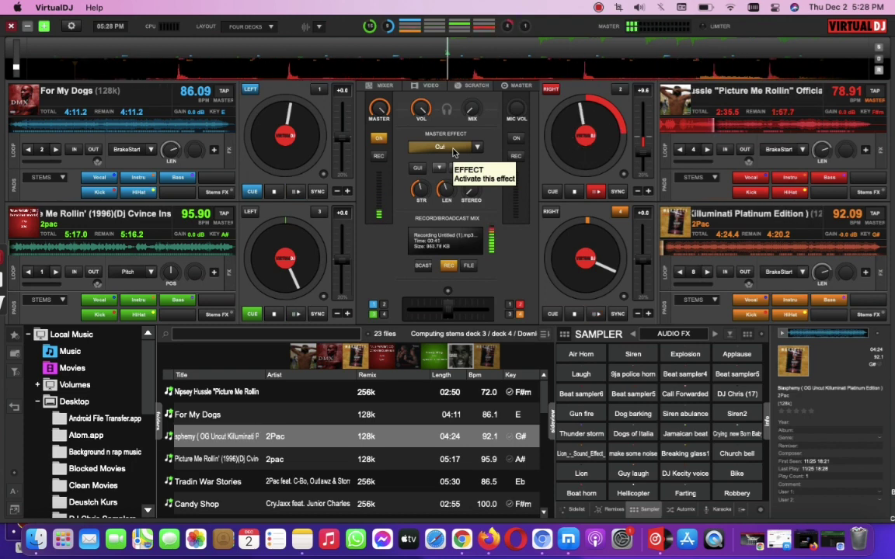
key(XF86AudioRaiseVolume)
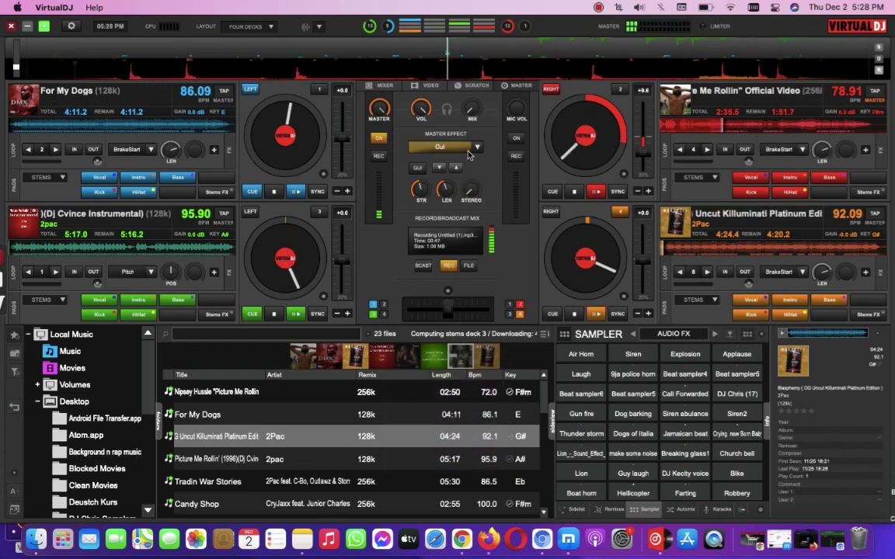
click(477, 147)
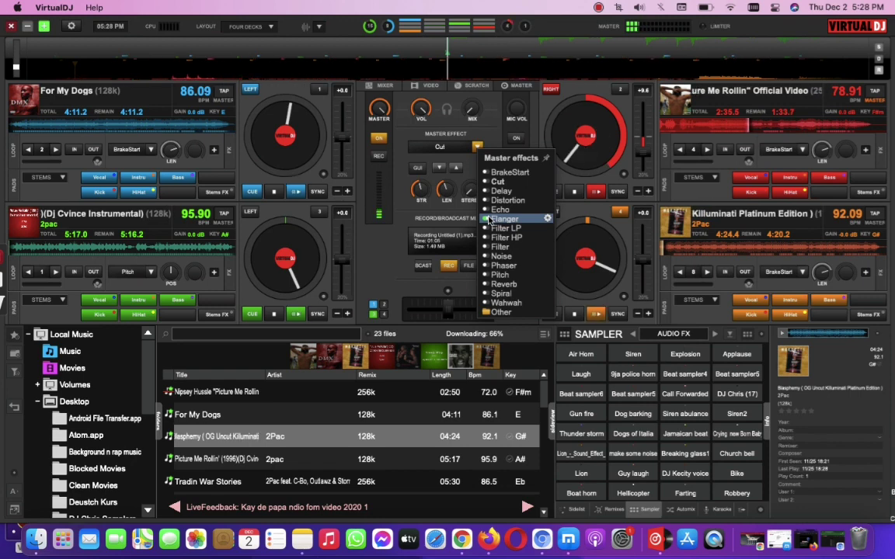
click(395, 250)
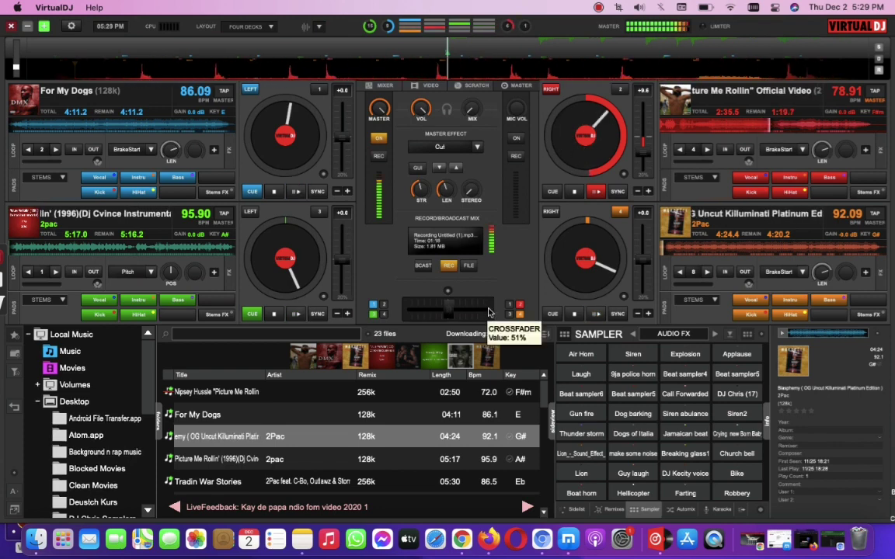
Set the crossfader to 100% and start the deck 1 song with its pitch at +8.8
click(488, 311)
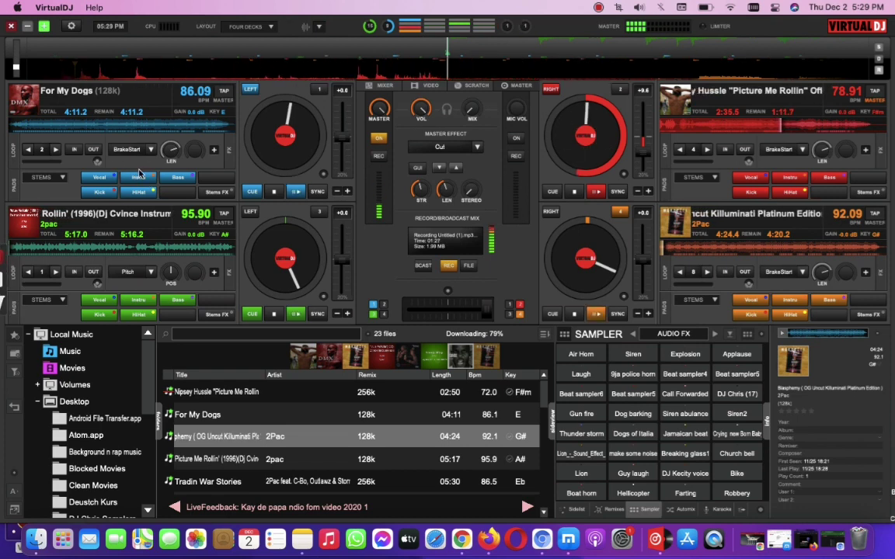
click(295, 191)
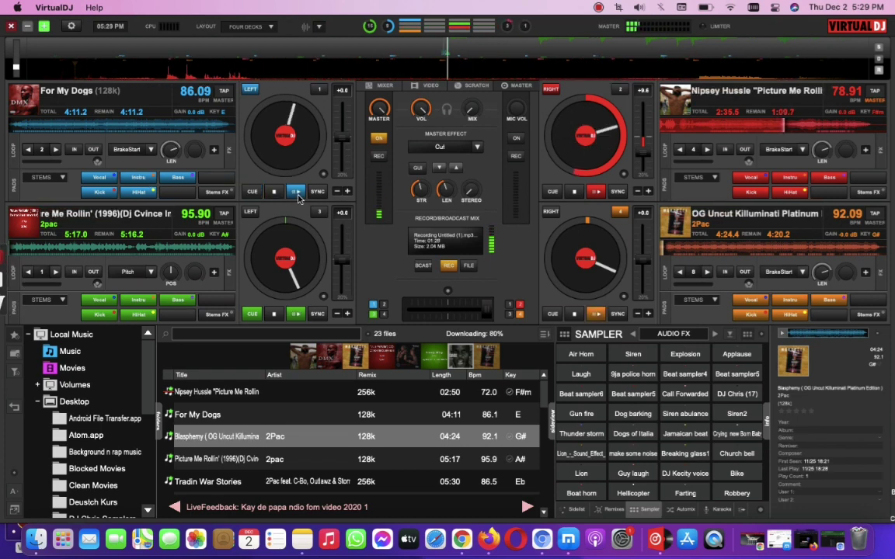
drag(342, 142, 345, 158)
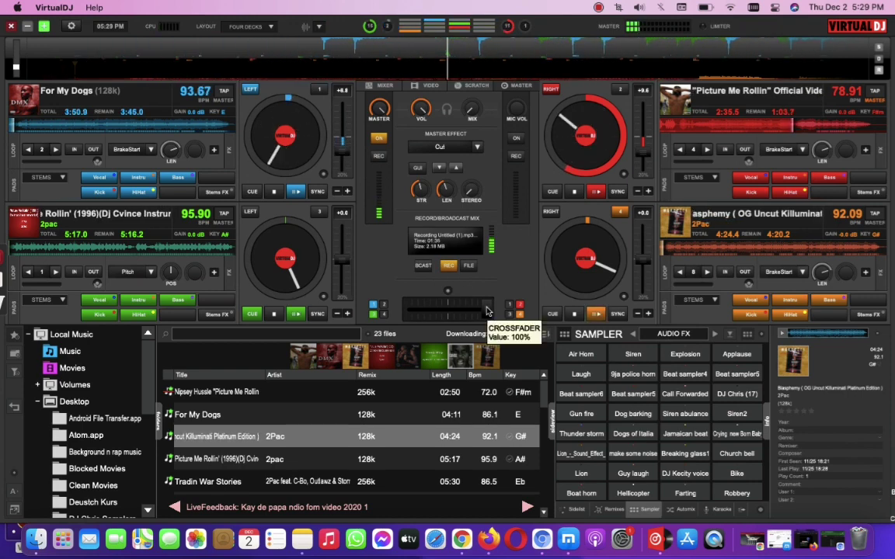
drag(485, 311, 530, 313)
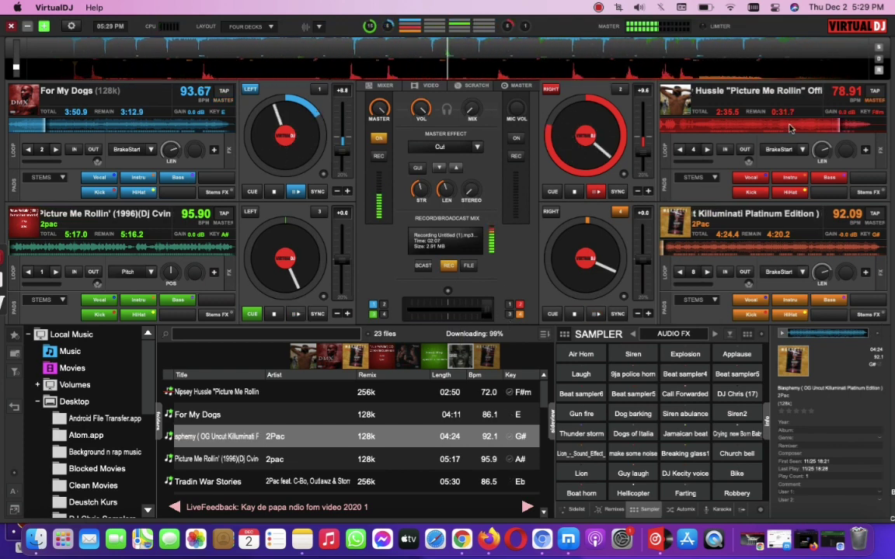
Switch the deck 2 effect to Backspin and trigger it on the playing song
click(780, 150)
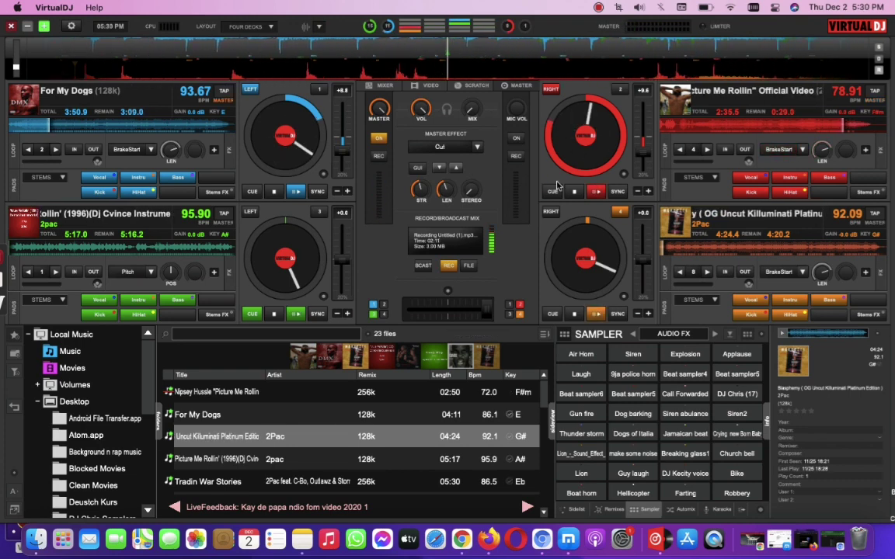
click(803, 150)
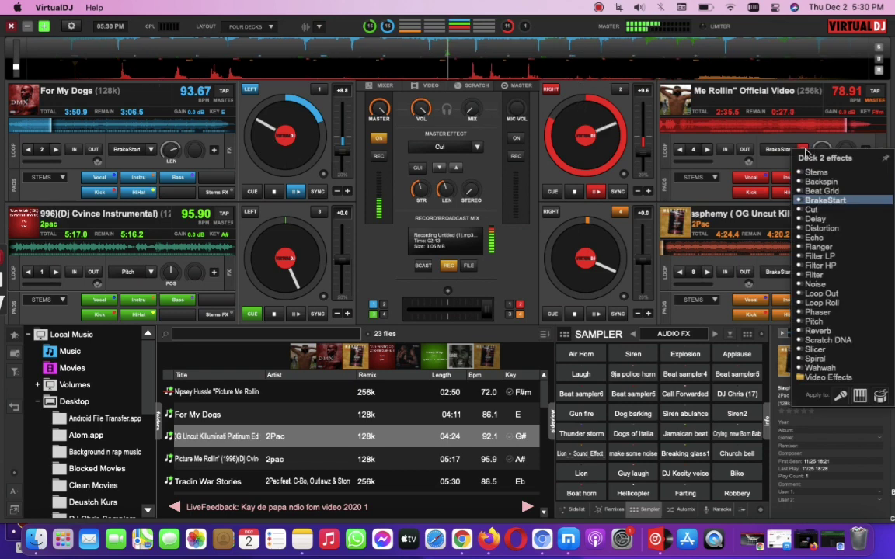
click(816, 183)
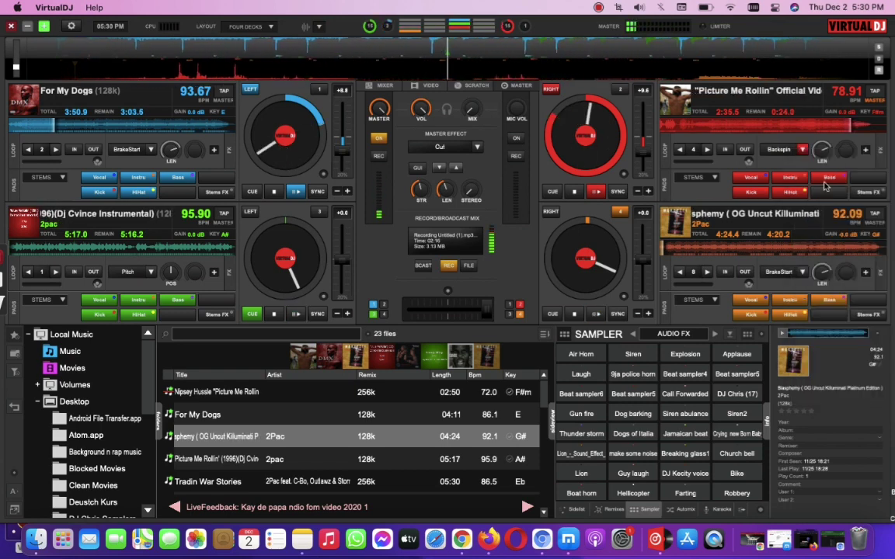
click(773, 150)
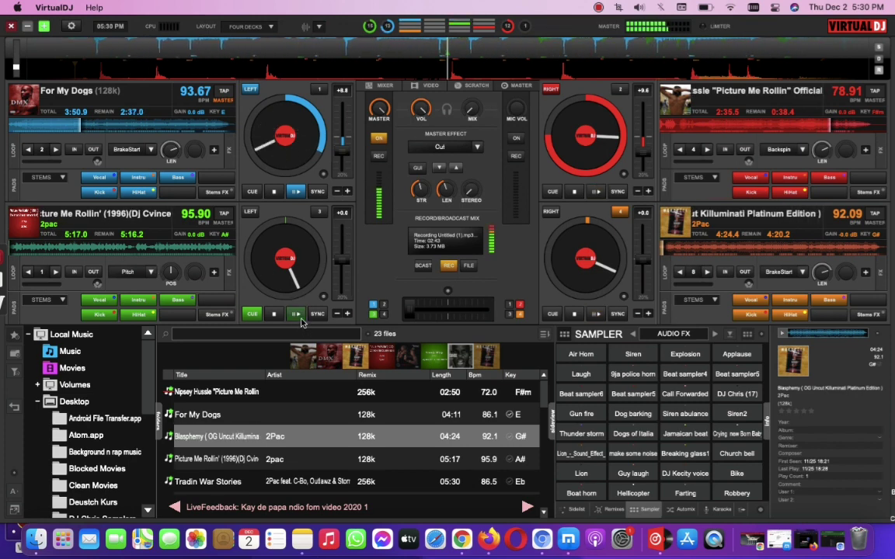
Brake the deck 1 song with the BrakeStart effect and raise the deck 3 song's pitch to +11.2
click(135, 151)
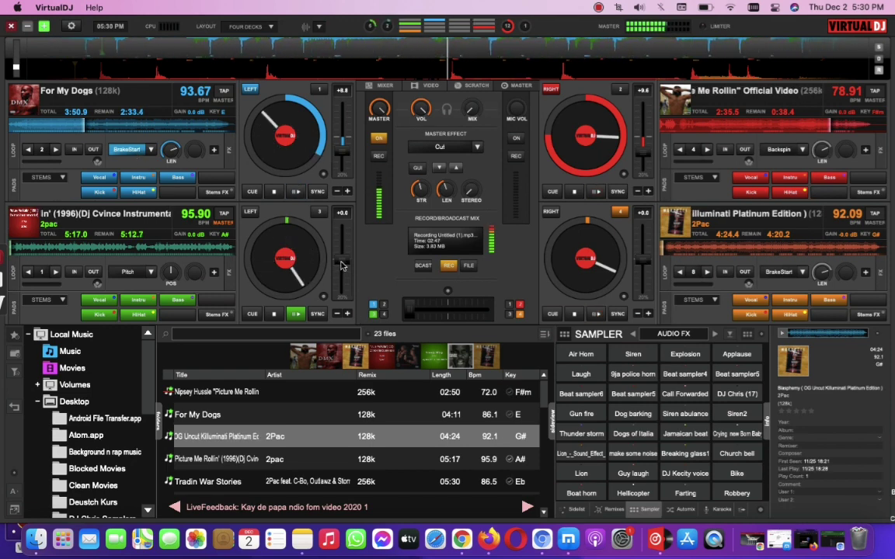
drag(339, 268, 339, 283)
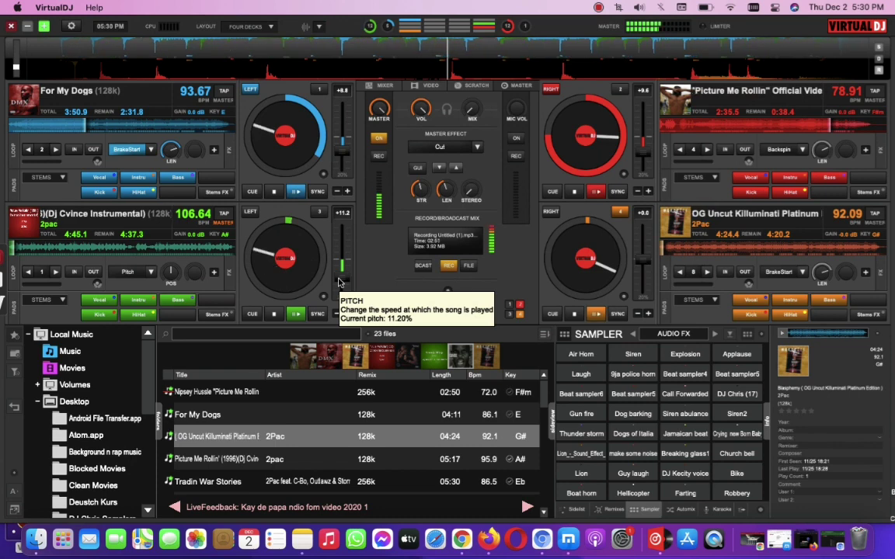
click(151, 150)
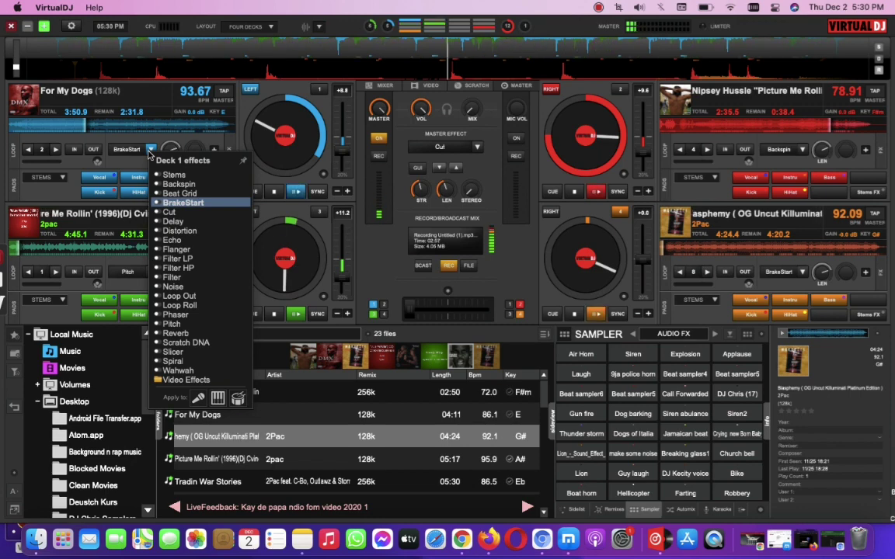
click(150, 149)
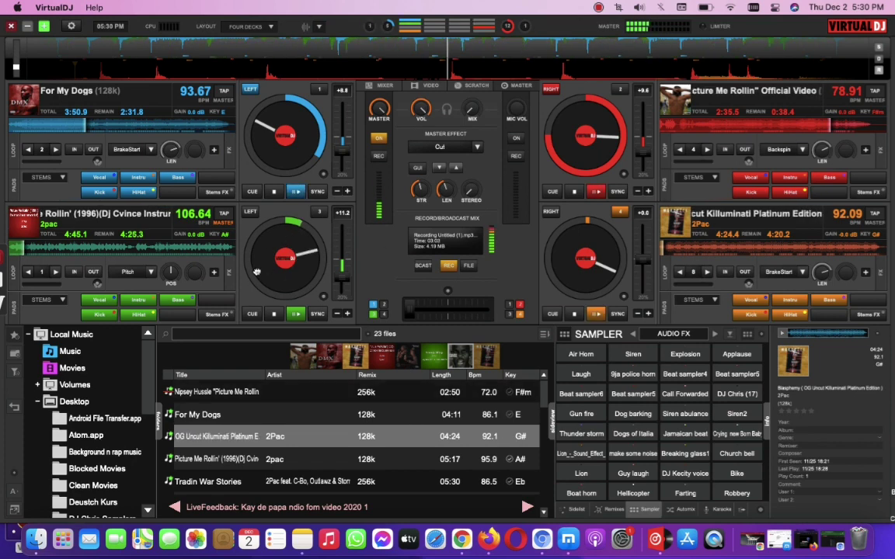
Scratch the deck 3 song on its jog wheel and switch the deck 3 effect to Scratch DNA
drag(305, 262, 294, 256)
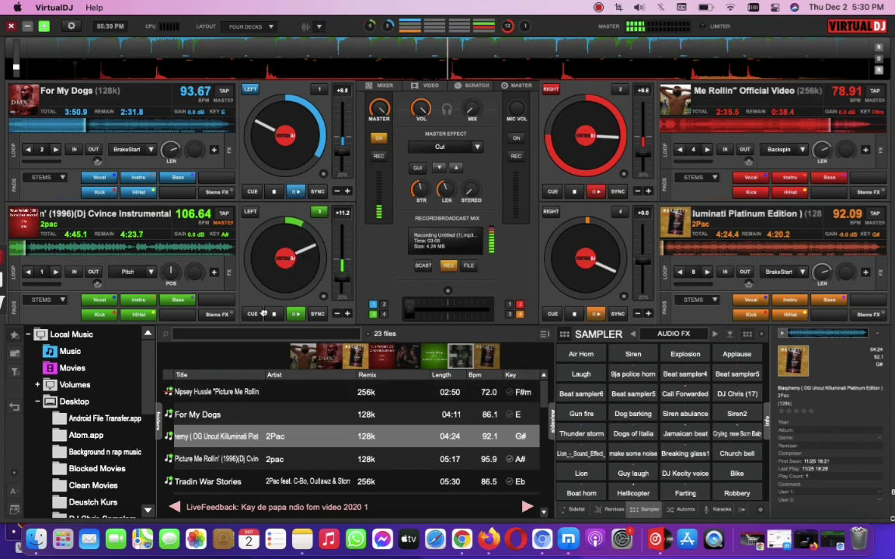
click(152, 273)
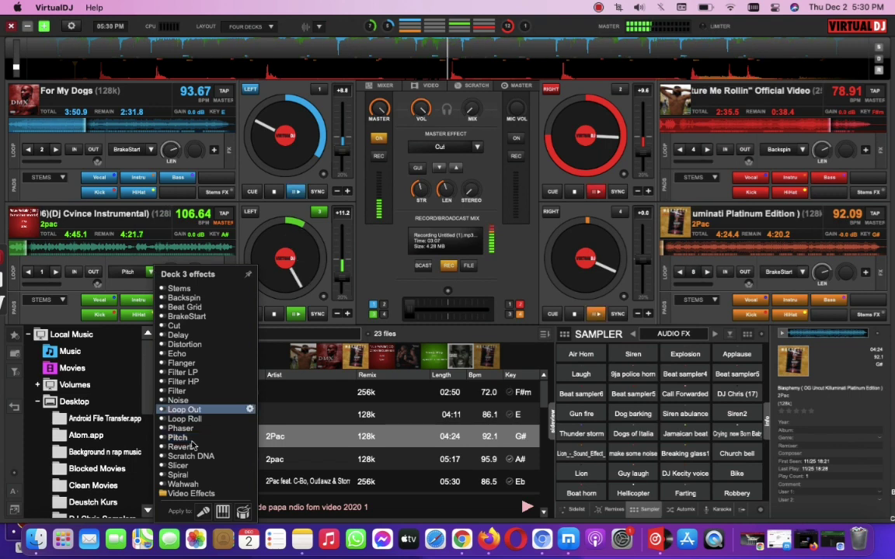
click(171, 456)
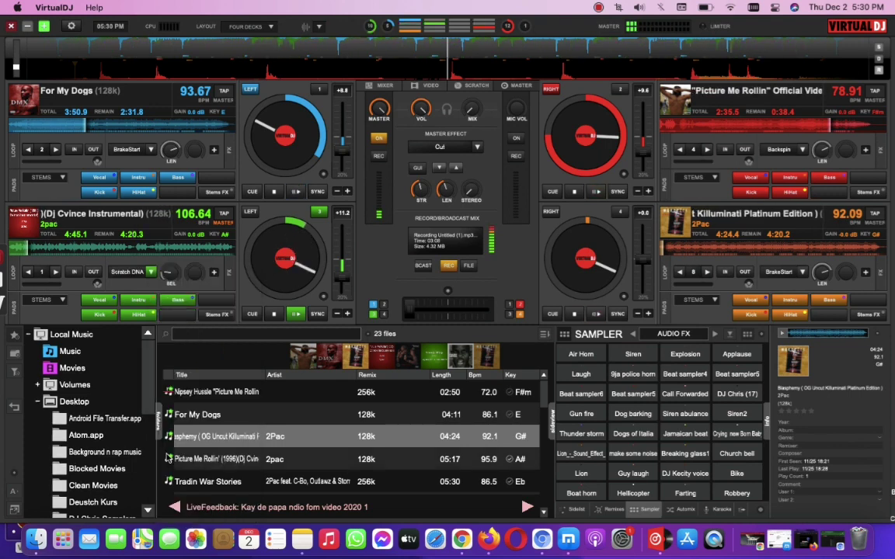
Toggle the Scratch DNA effect on and off over the playing deck 3 song and close the deck 3 effects list
click(150, 272)
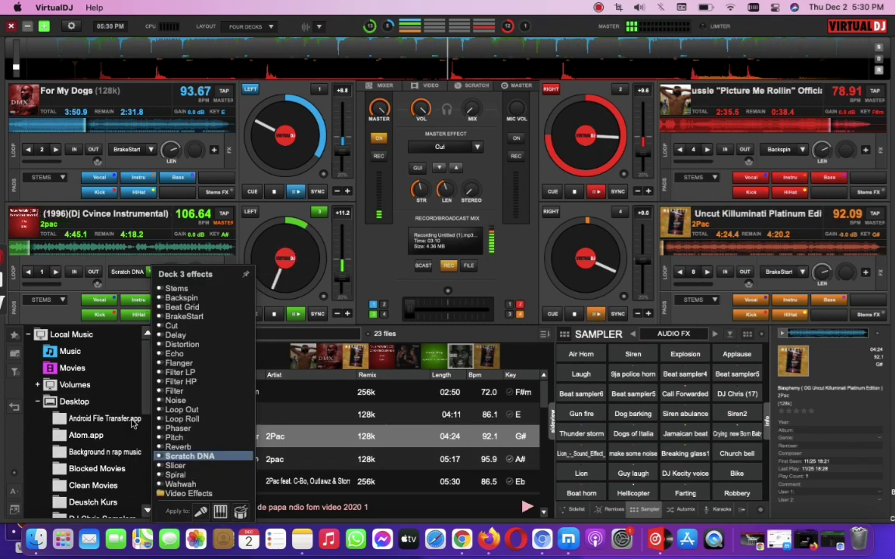
click(159, 456)
click(159, 456)
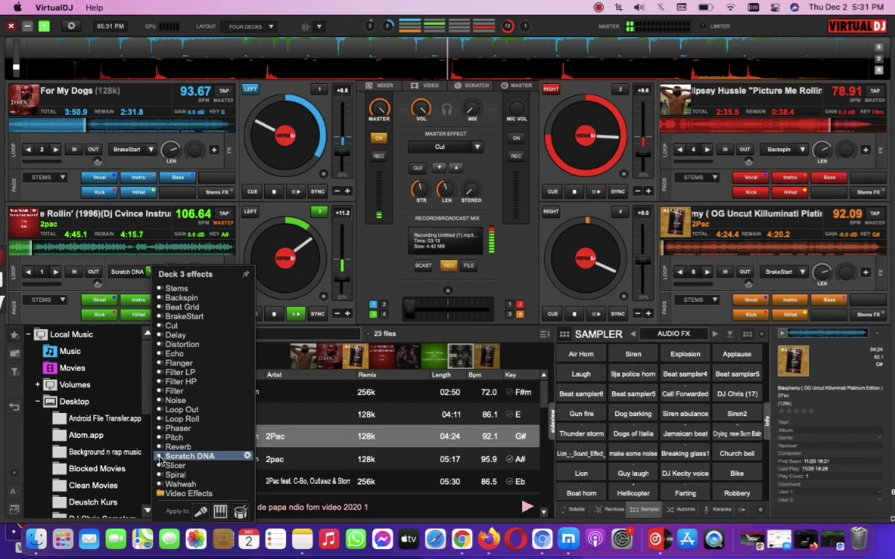
click(160, 458)
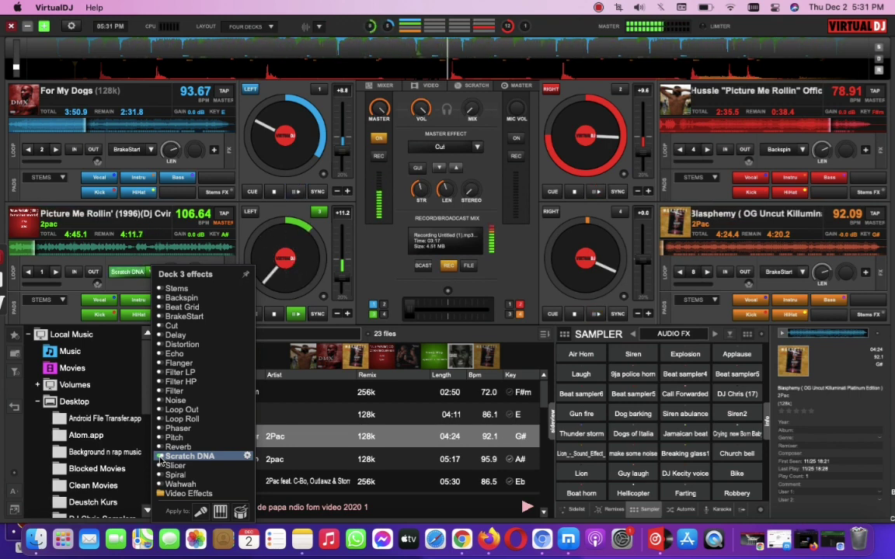
click(160, 459)
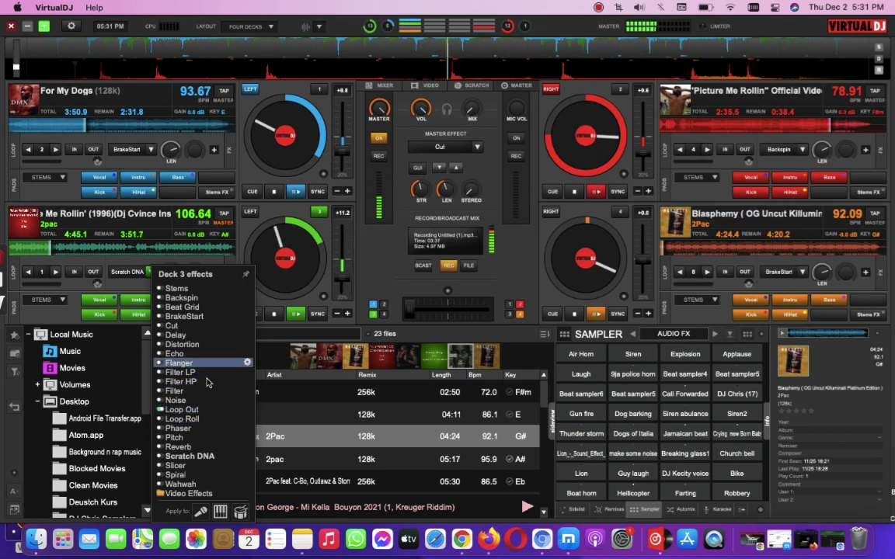
click(392, 297)
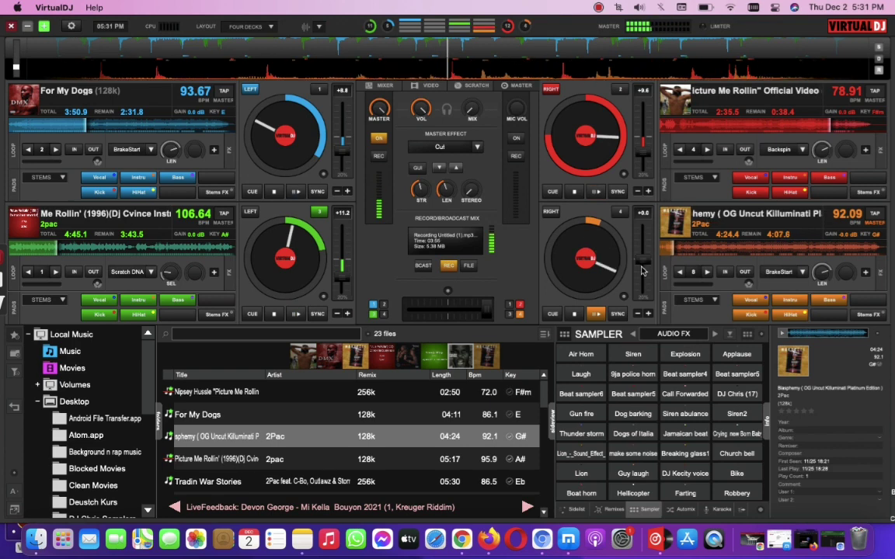
Raise the deck 4 song's pitch to +9.2 and play samples over it, including Call Forwarded, Siren abulance, Bike and Farting
drag(643, 264, 643, 278)
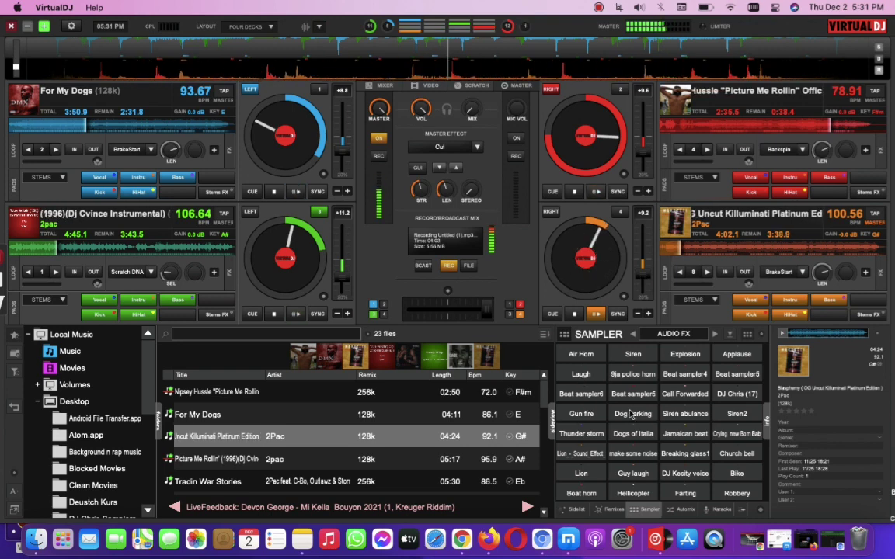
click(677, 401)
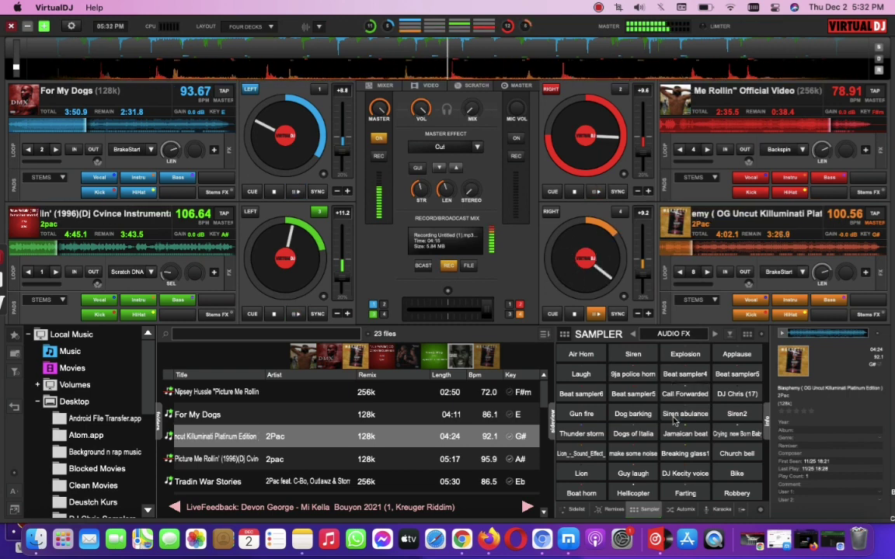
click(674, 419)
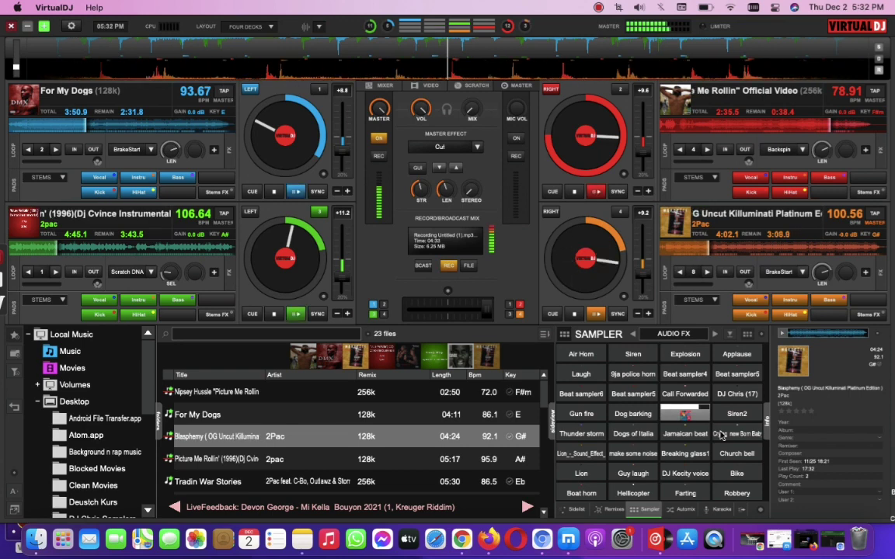
click(730, 474)
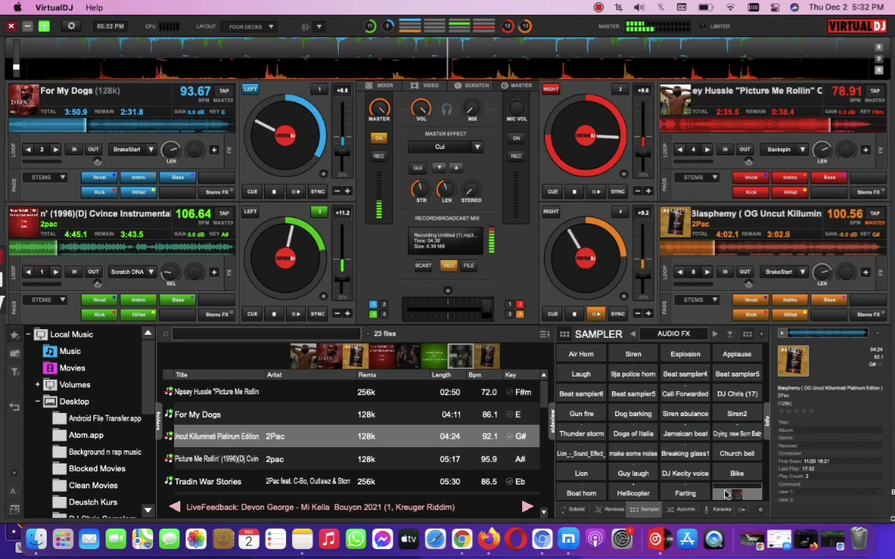
click(680, 491)
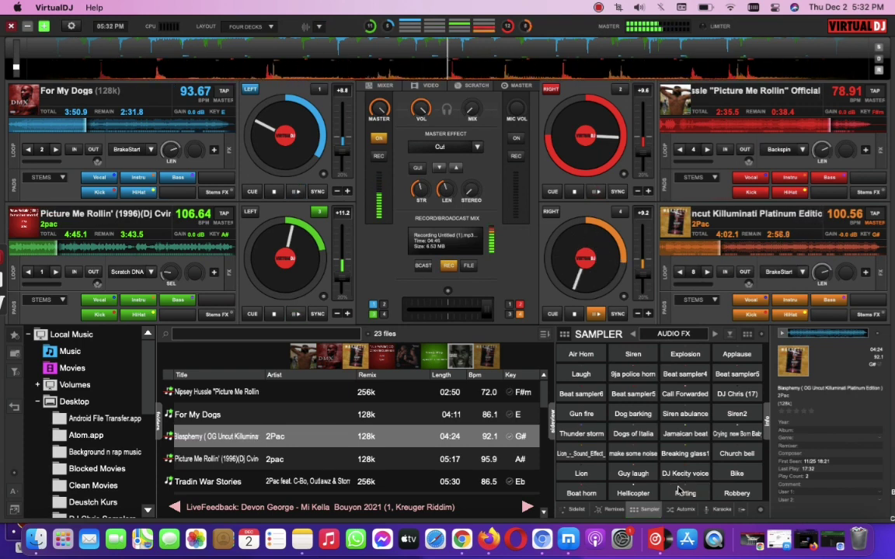
click(678, 478)
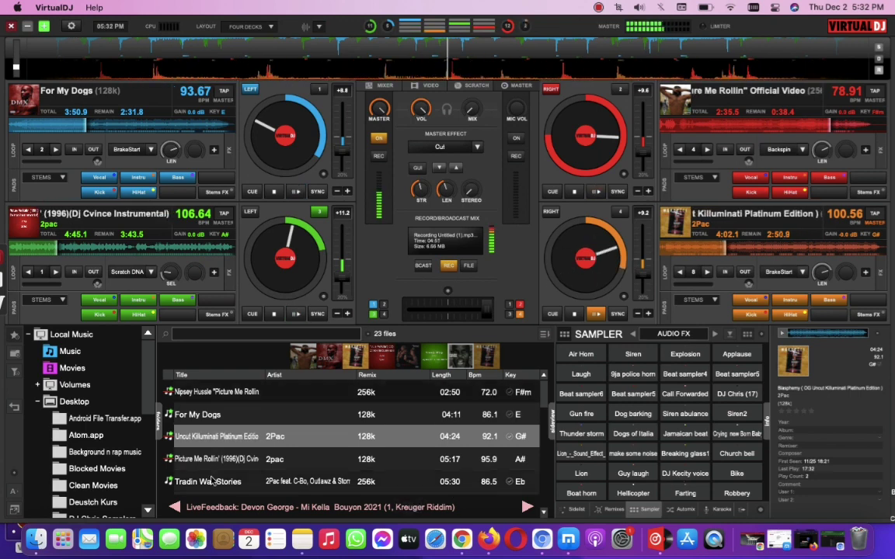
Load Tradin War Stories onto deck 1, start it and loop it, extending the loop length to 4
drag(211, 482, 117, 151)
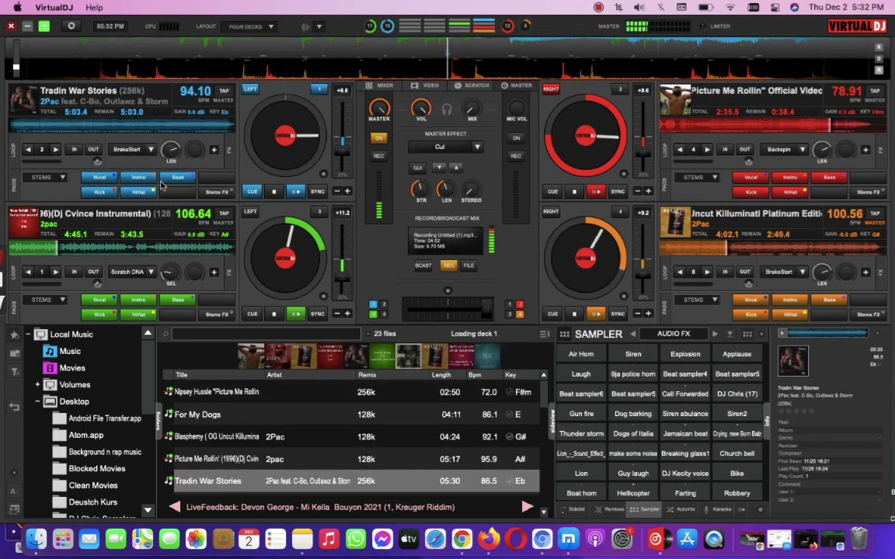
click(294, 191)
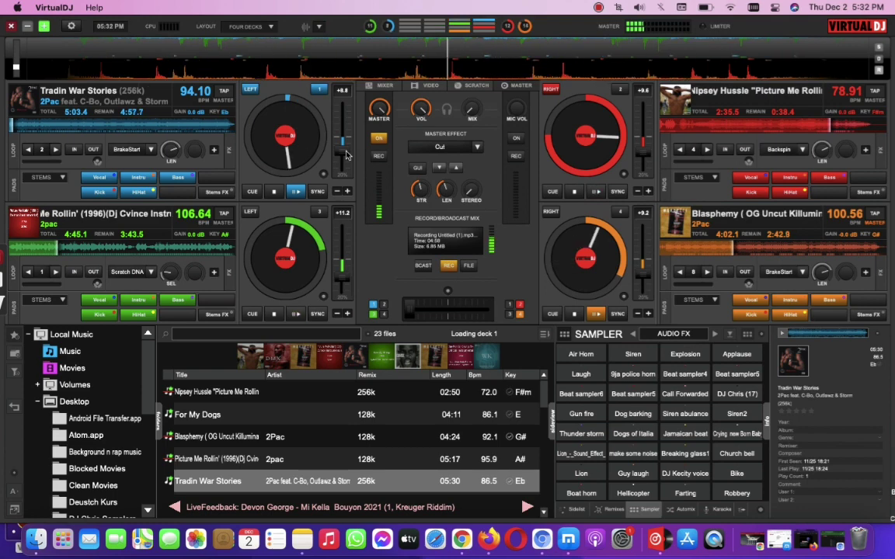
click(43, 149)
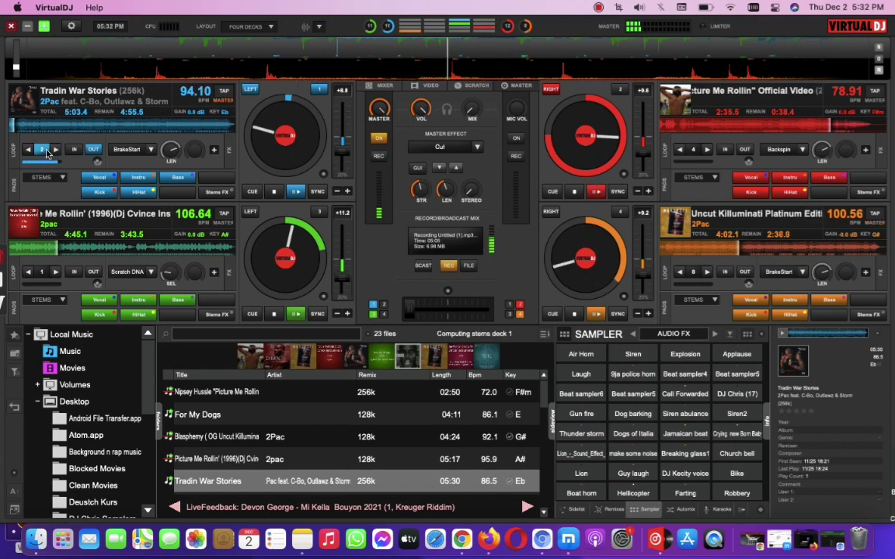
click(56, 150)
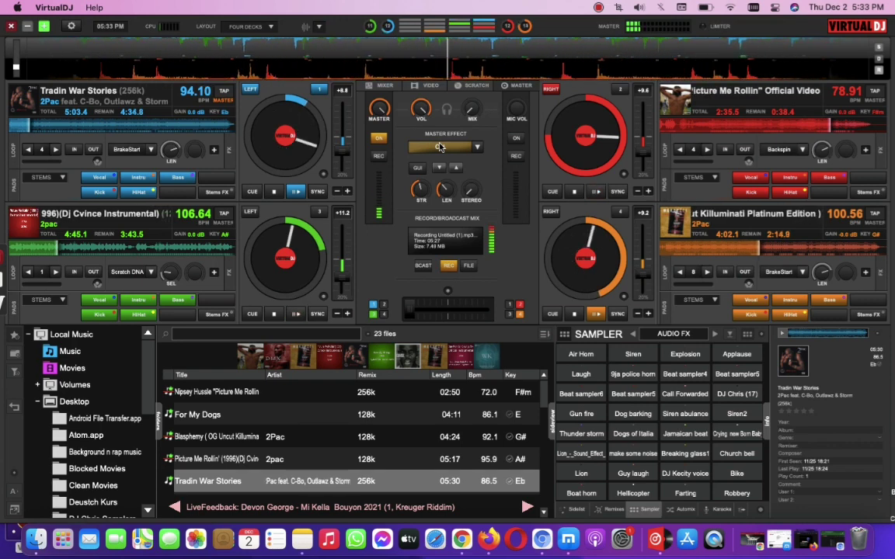
Play the Beat sampler5, Gun fire, Lion, Guy laugh, make some noise and Dog barking samples over the mix
click(626, 396)
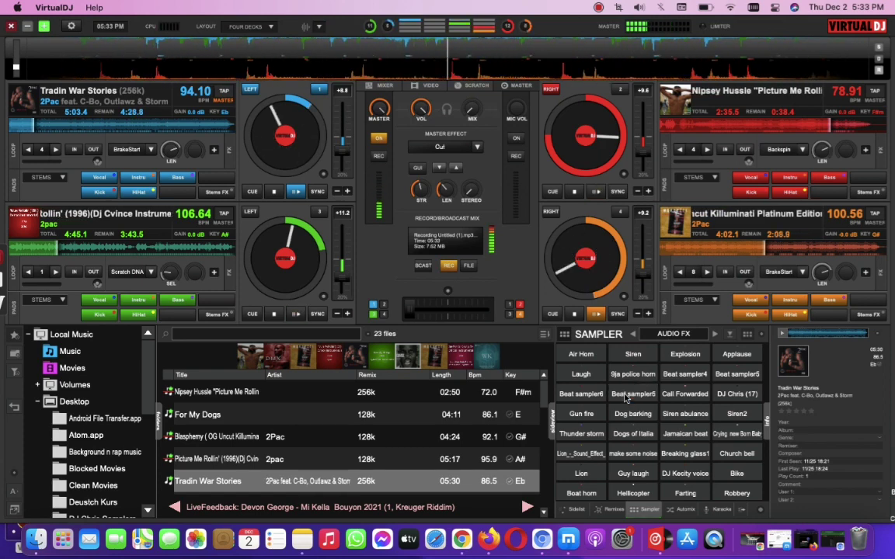
click(594, 413)
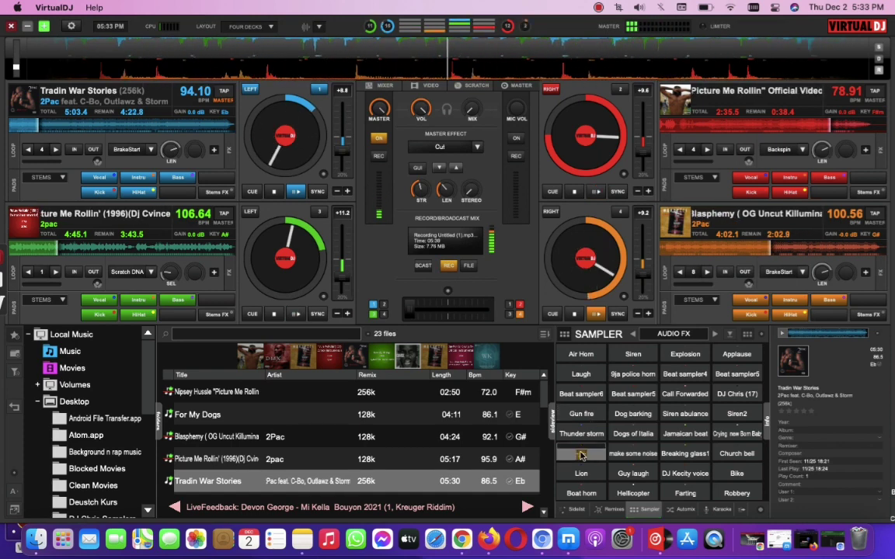
click(577, 475)
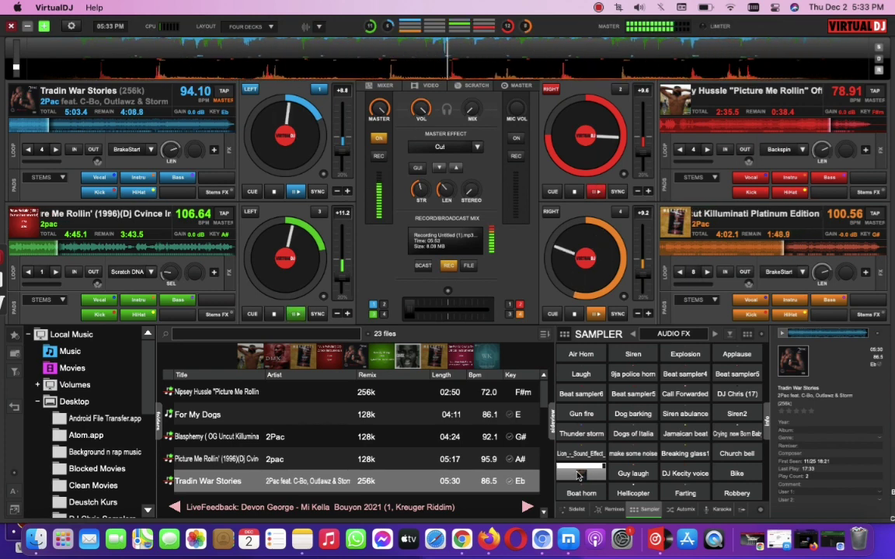
drag(577, 475, 615, 476)
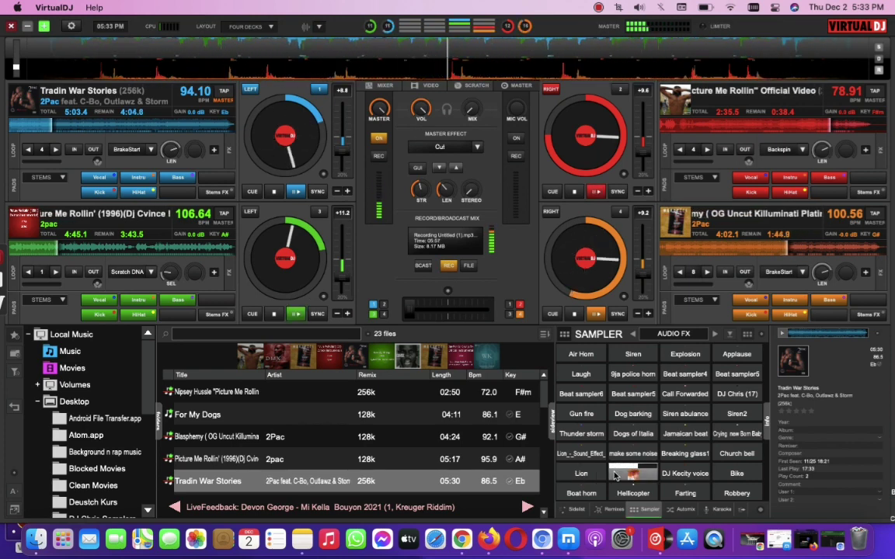
drag(615, 475, 628, 458)
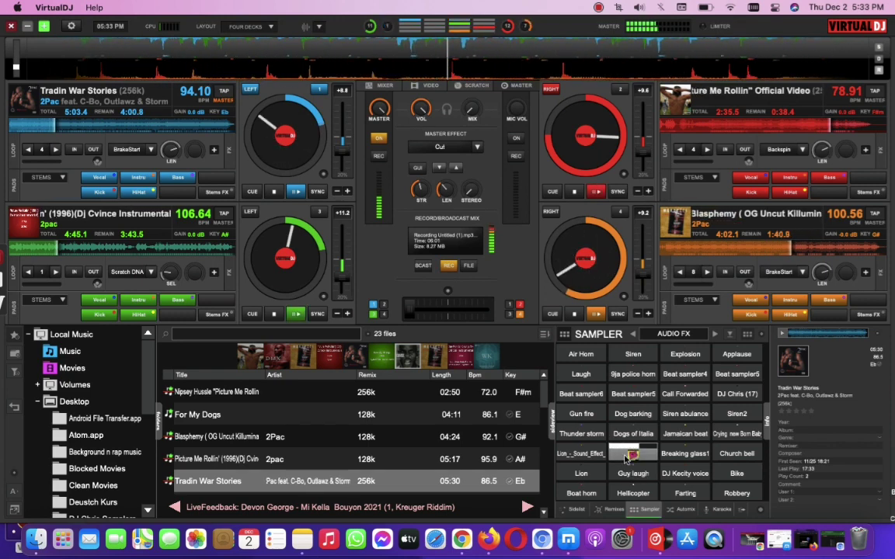
drag(626, 458, 625, 456)
click(625, 419)
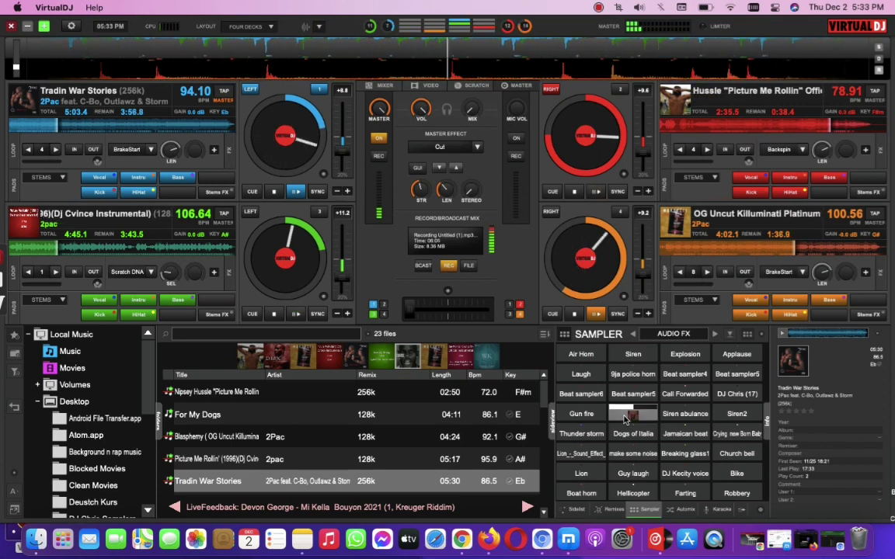
Play the DJ voice, Breaking glass1 and Jamaican beat samples over the mix and raise the system volume
click(675, 476)
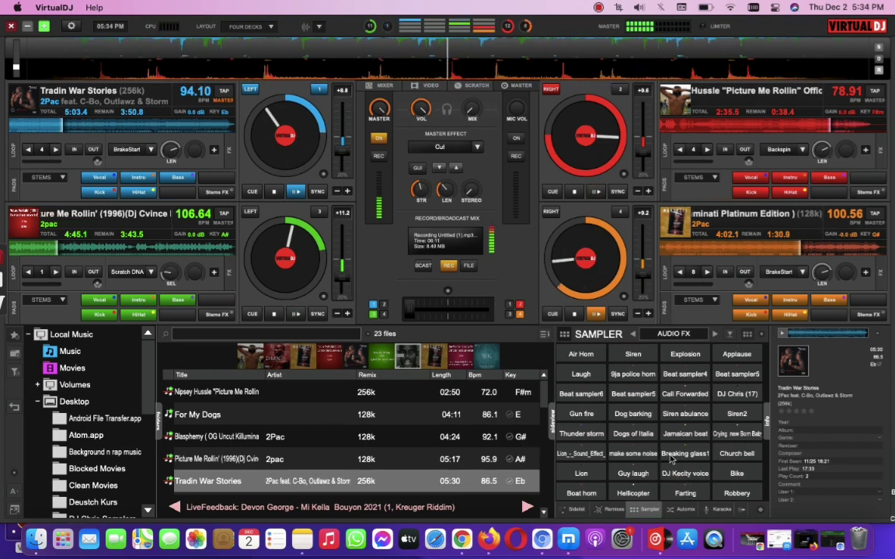
click(671, 459)
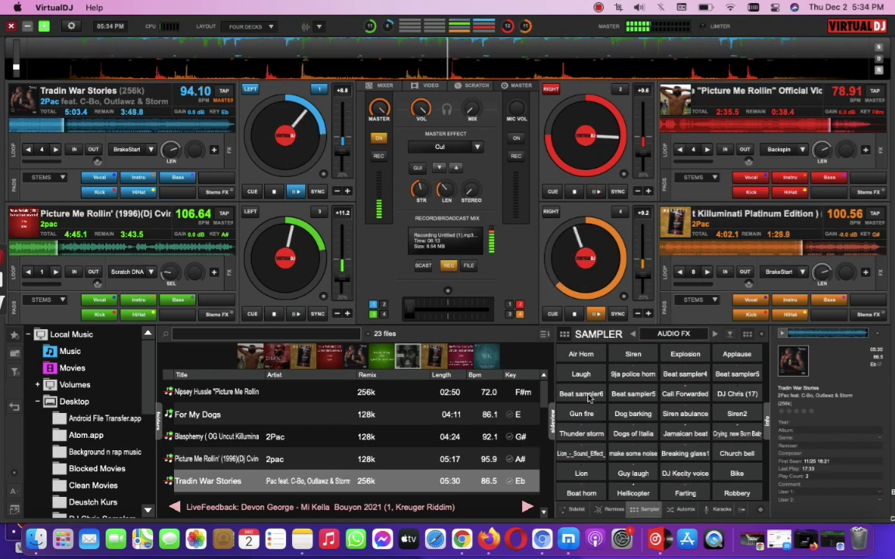
click(675, 438)
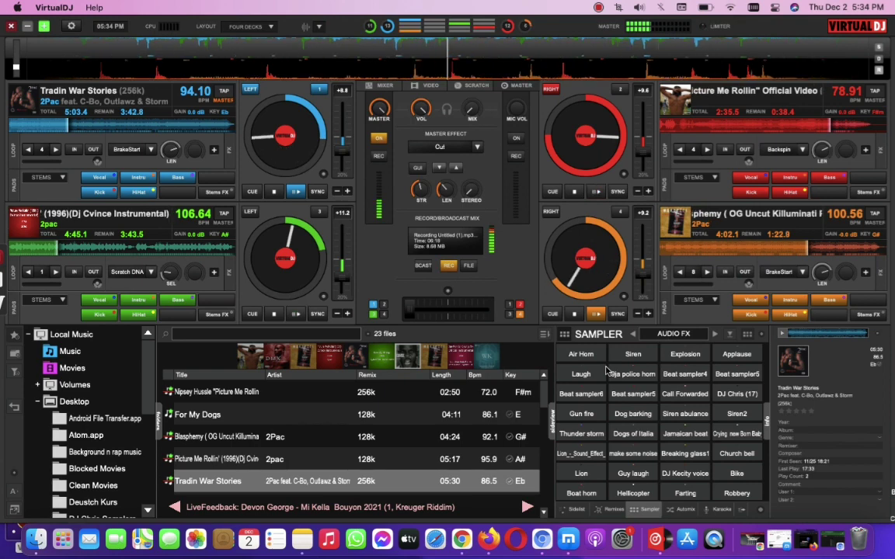
click(672, 434)
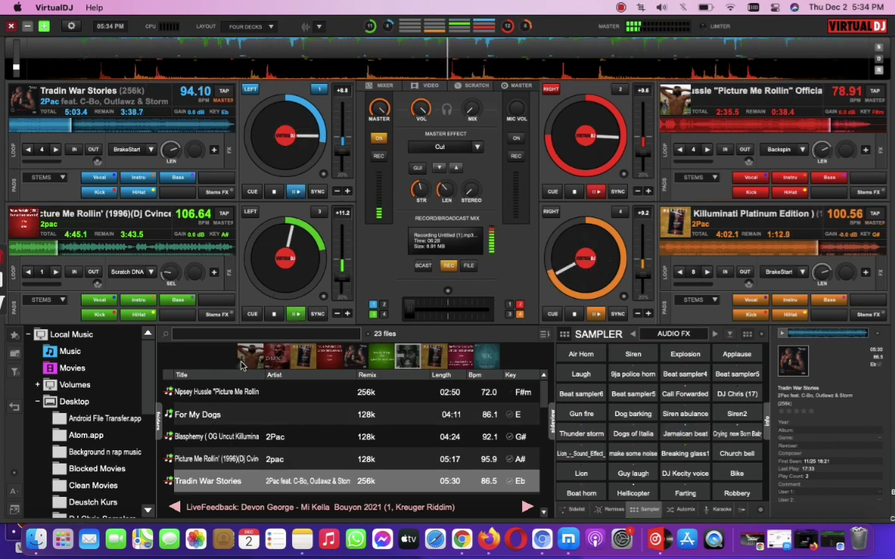
key(XF86AudioRaiseVolume)
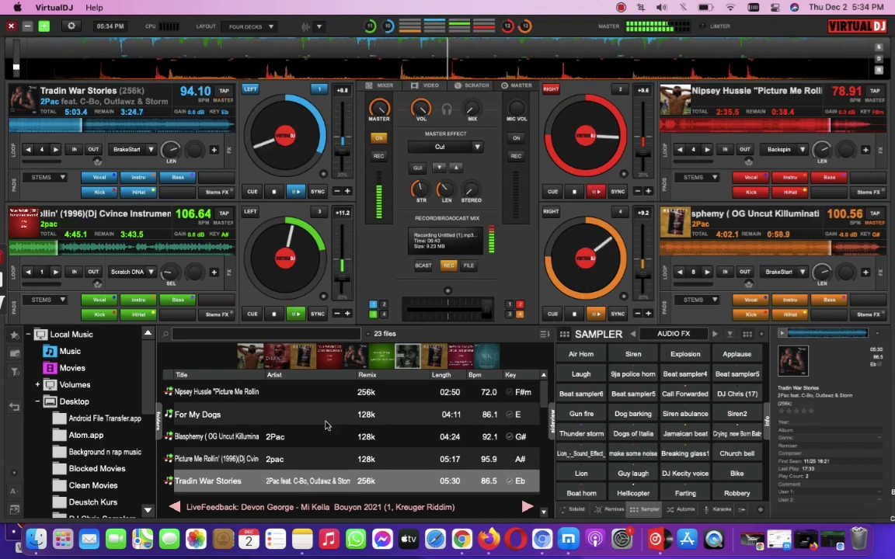
Find DMX We Right Here in the song list and load it onto deck 3
scroll(227, 429, down, 1)
scroll(225, 428, down, 5)
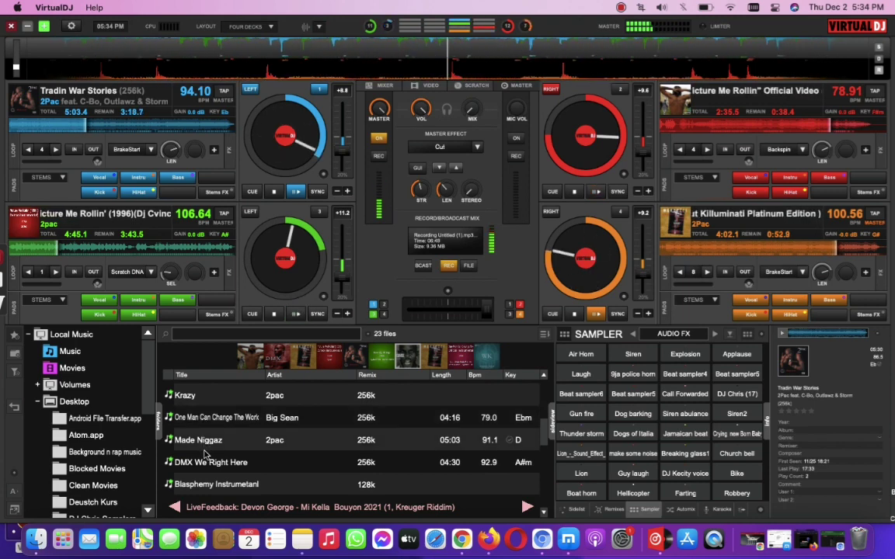
drag(211, 464, 140, 237)
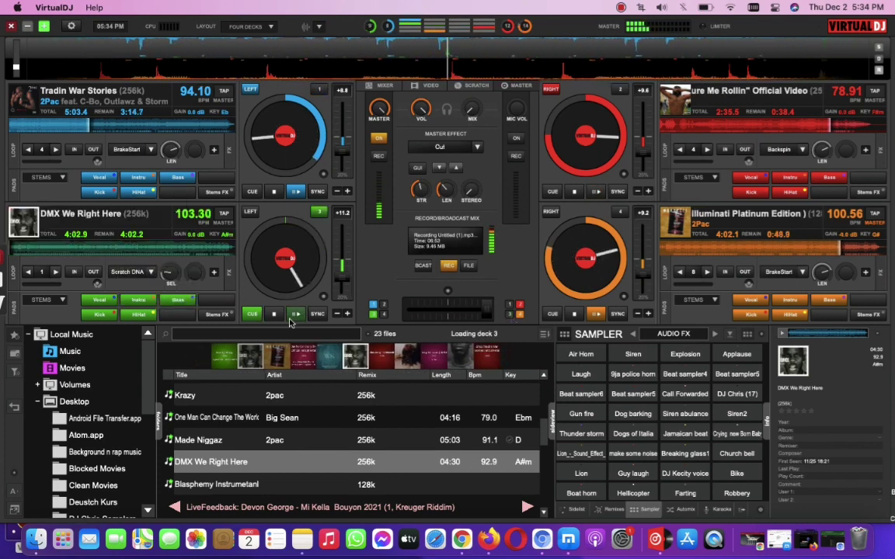
Reset the crossfader to its 50% centre and lower it gradually to 30%
drag(448, 308, 489, 313)
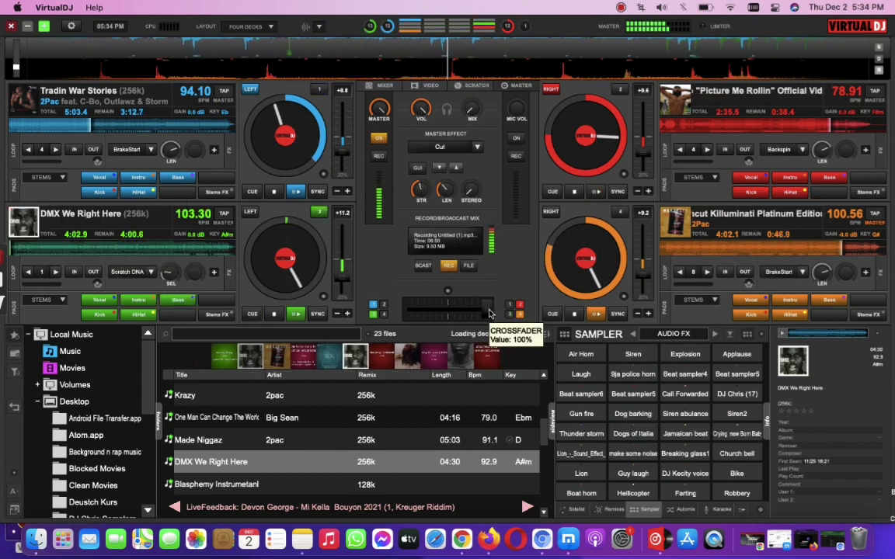
double_click(489, 313)
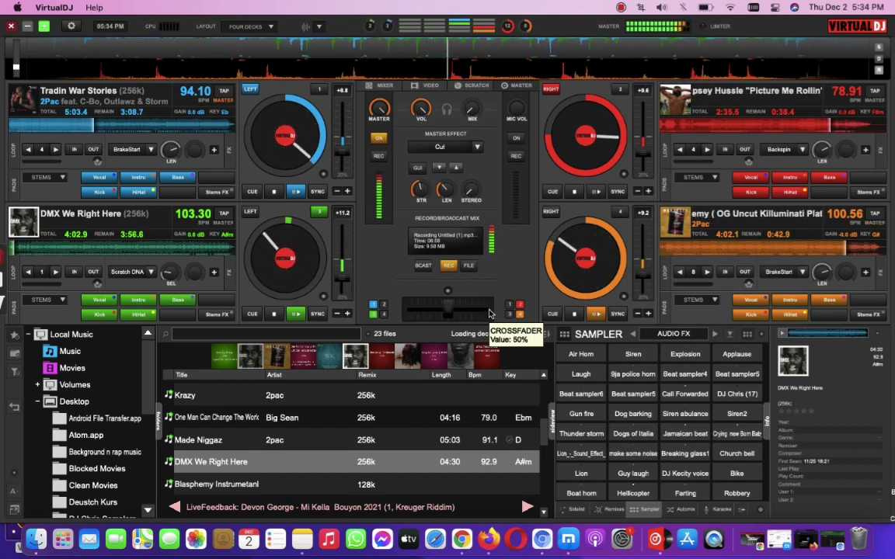
scroll(489, 313, down, 1)
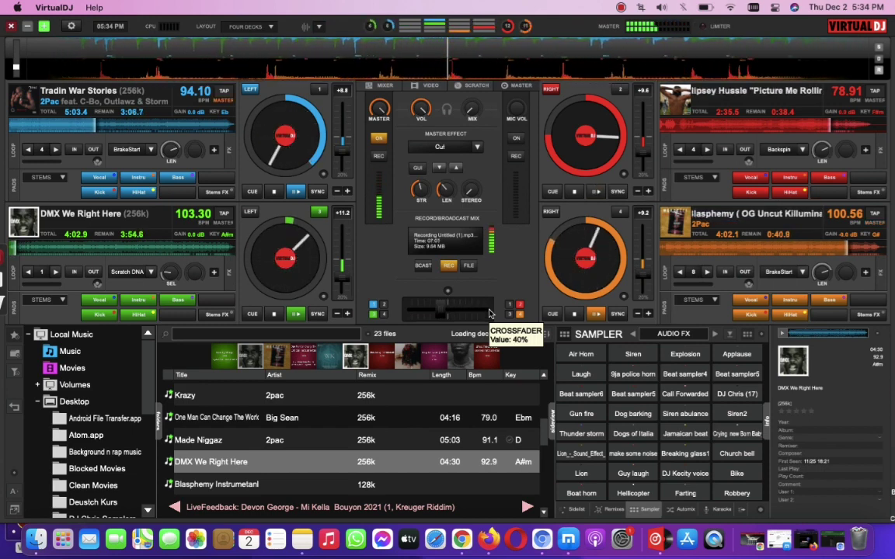
scroll(489, 312, down, 1)
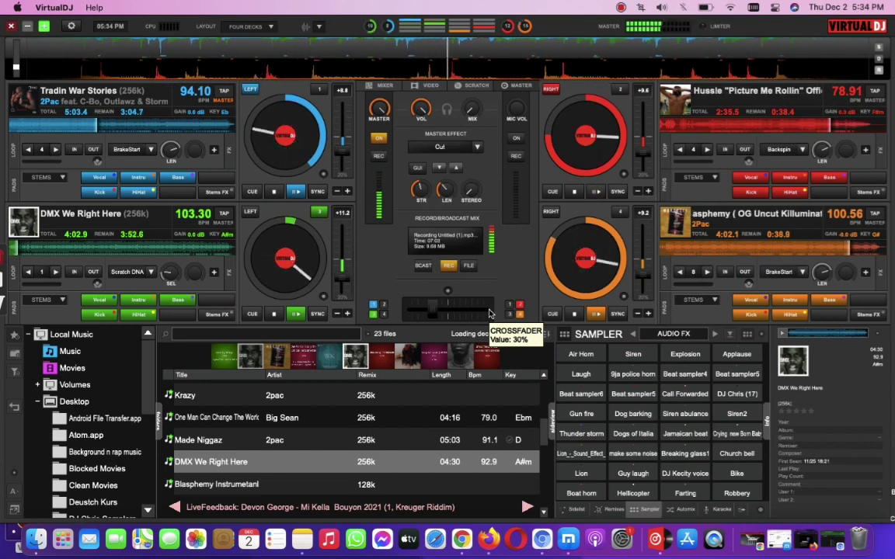
Lower the crossfader gradually to 20%, 10% and all the way to its minimum
scroll(490, 313, down, 1)
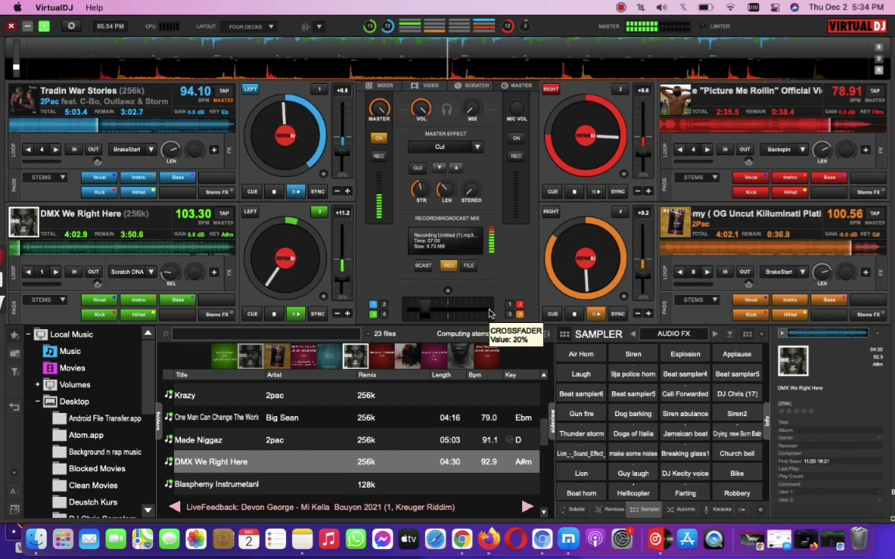
scroll(490, 313, down, 1)
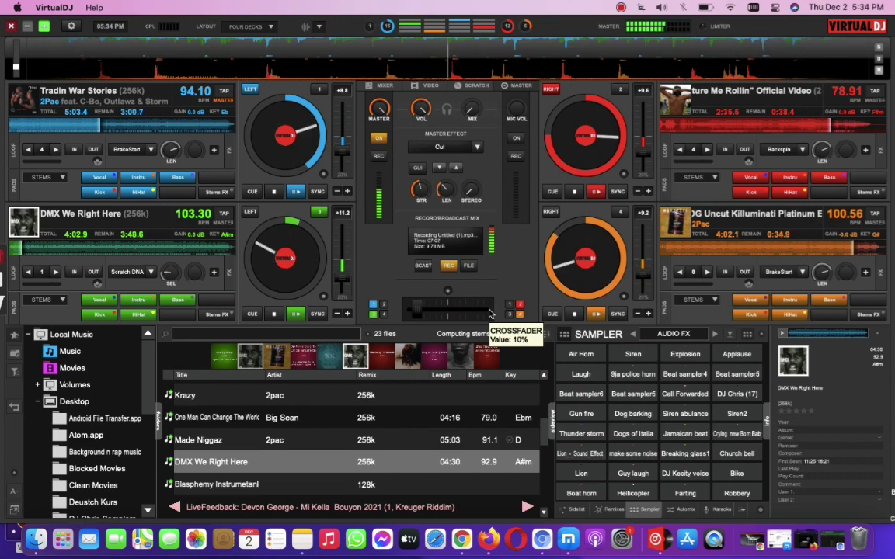
scroll(489, 313, down, 1)
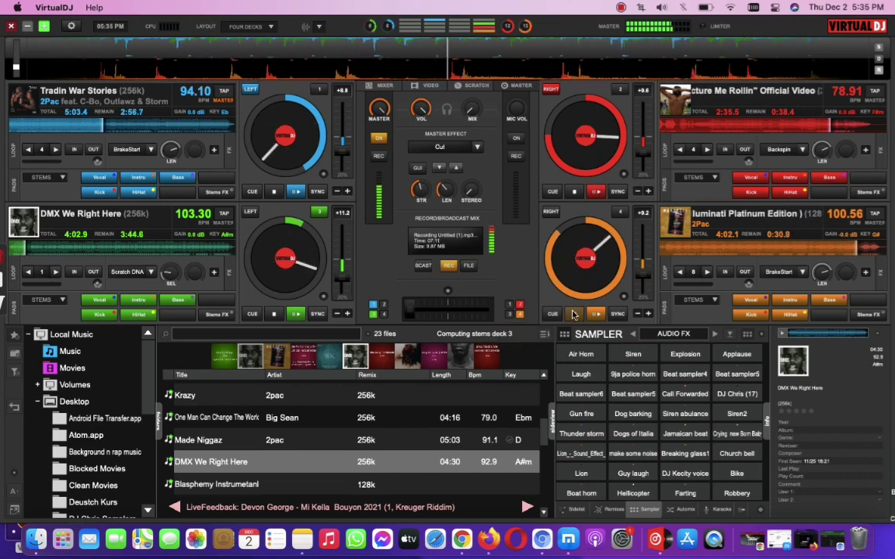
Stop the song on deck 4 and set the pitch of deck 3 to about -0.4
click(566, 312)
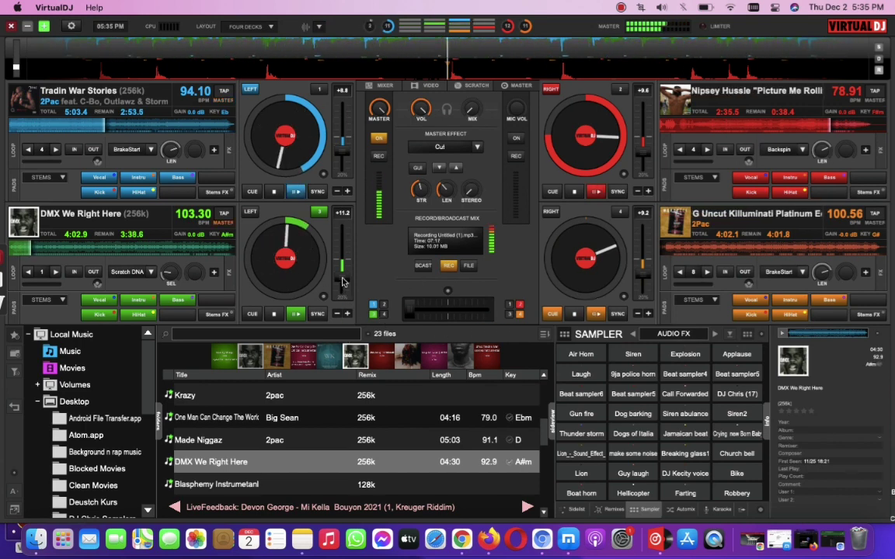
drag(343, 281, 348, 257)
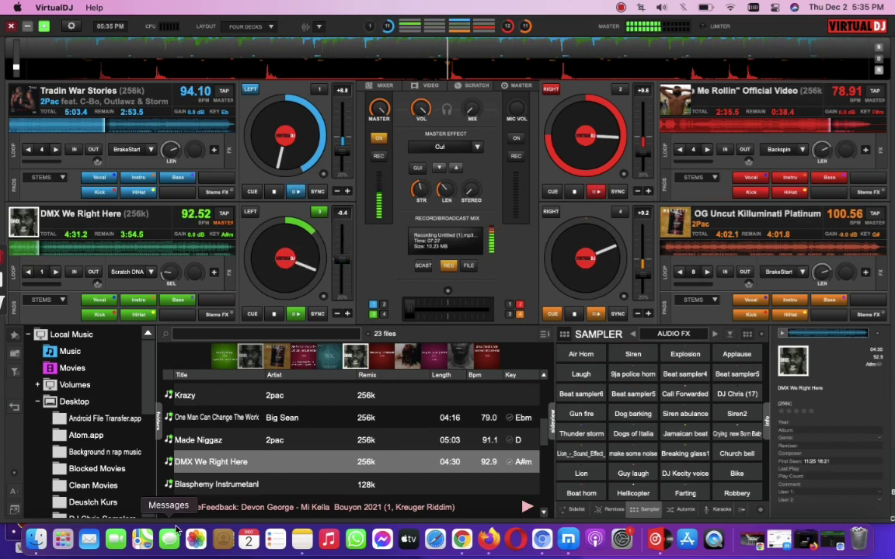
Find 66 (Official Audio) in the song list, load it onto deck 2 and set that deck's effect to BrakeStart
scroll(231, 466, down, 2)
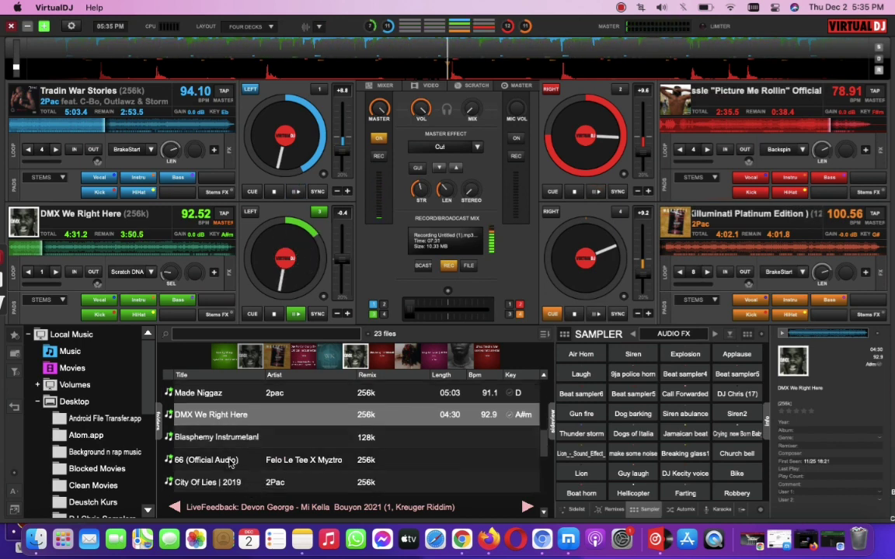
scroll(230, 459, down, 2)
click(217, 409)
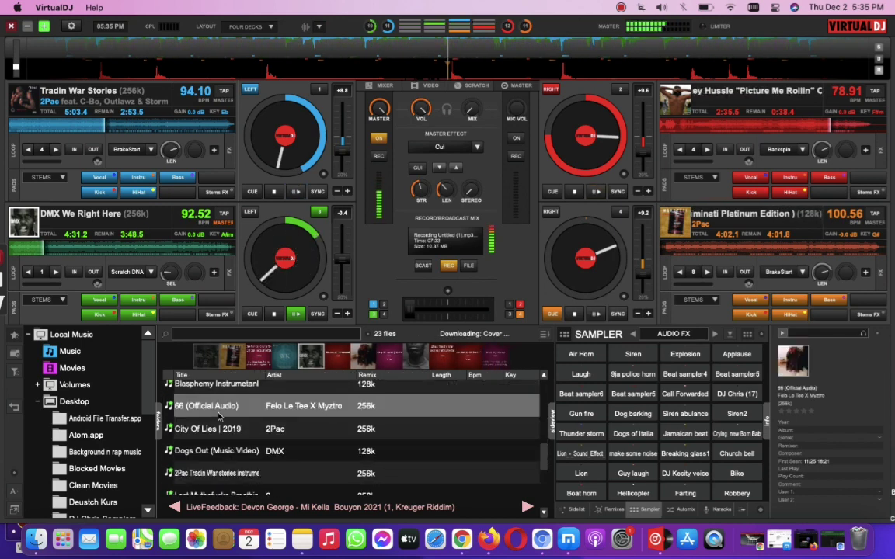
drag(218, 417, 577, 184)
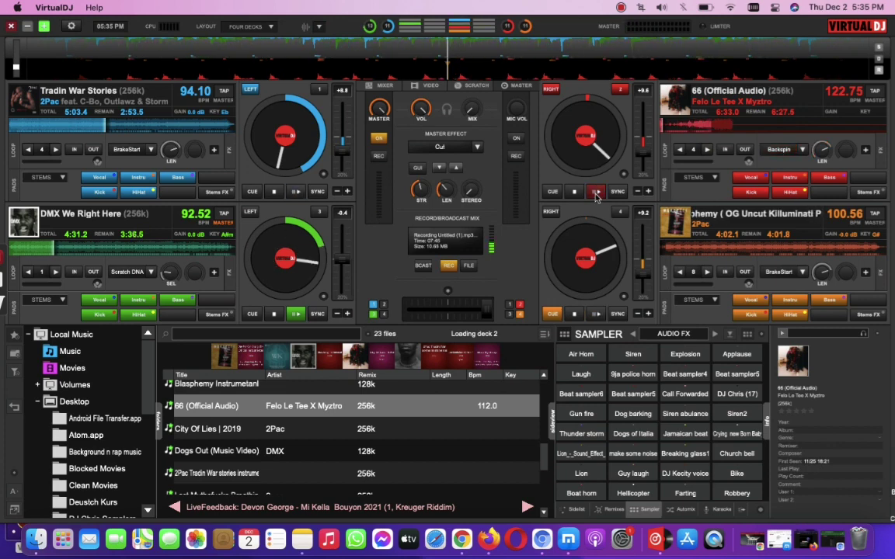
click(799, 150)
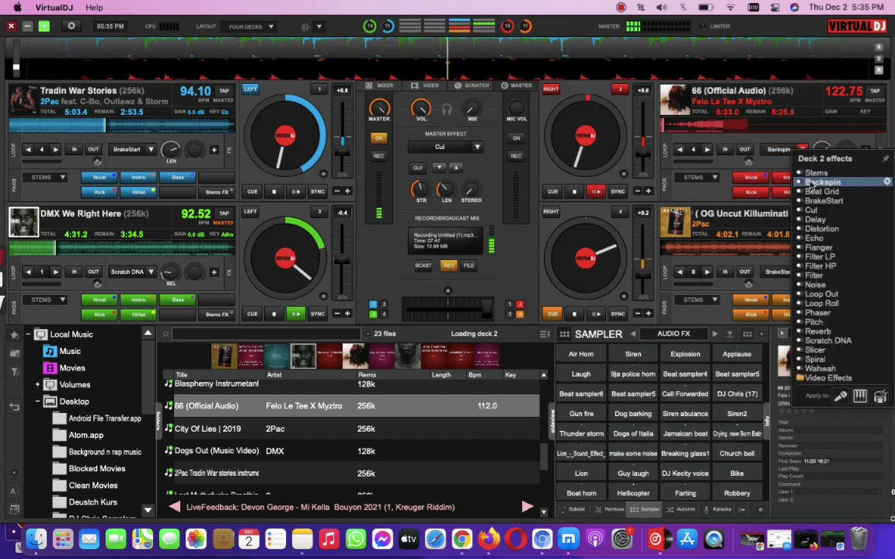
click(821, 200)
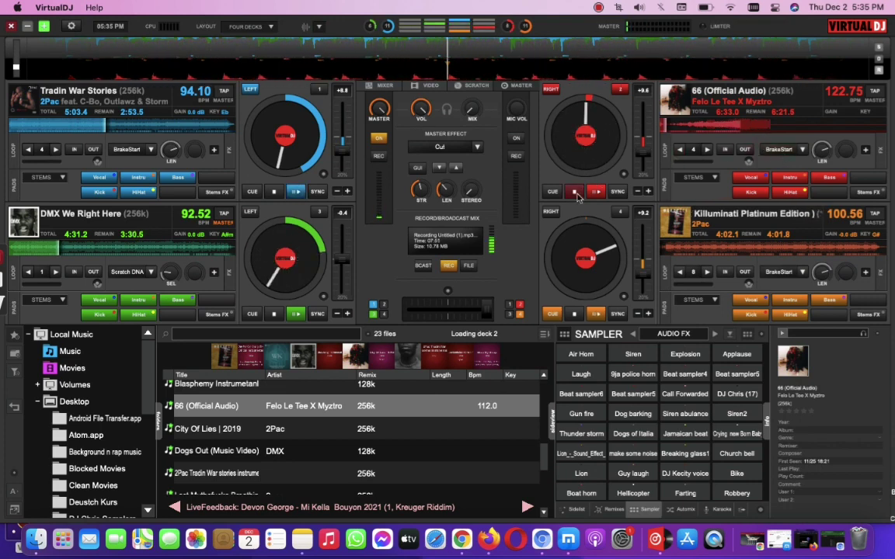
Run a 4-beat loop on deck 2, extend it to 8 beats, release it and jump further ahead in the song
click(688, 154)
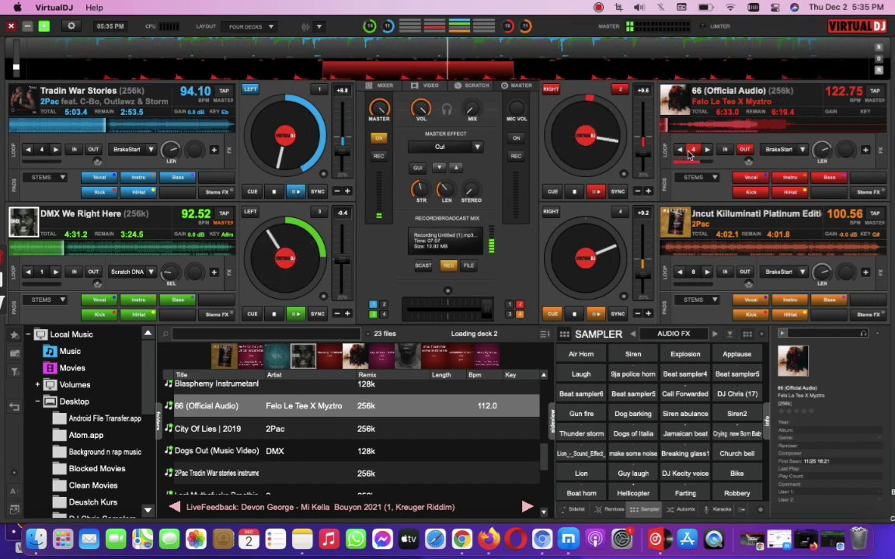
click(706, 149)
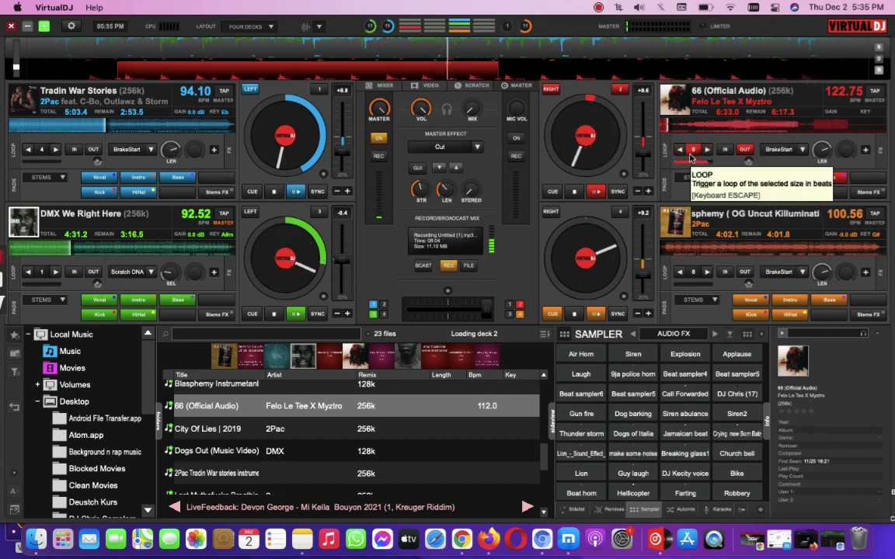
click(693, 153)
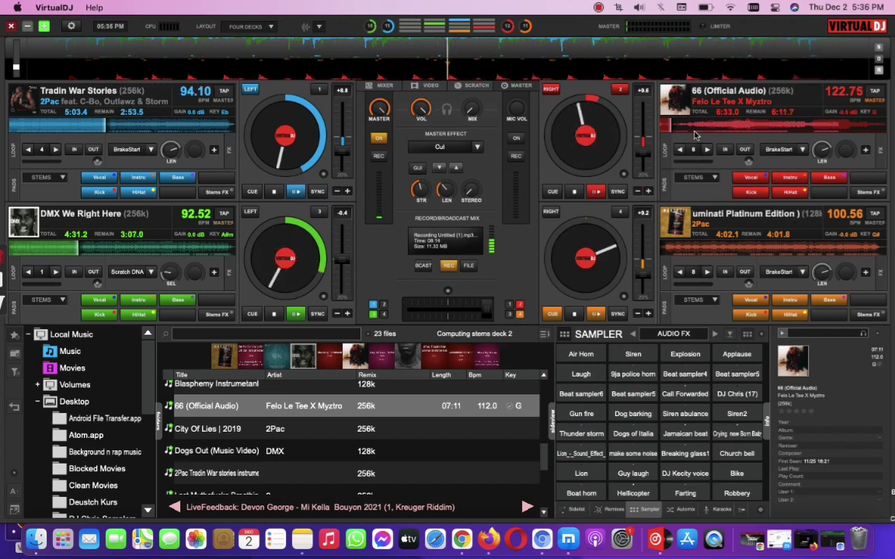
click(690, 134)
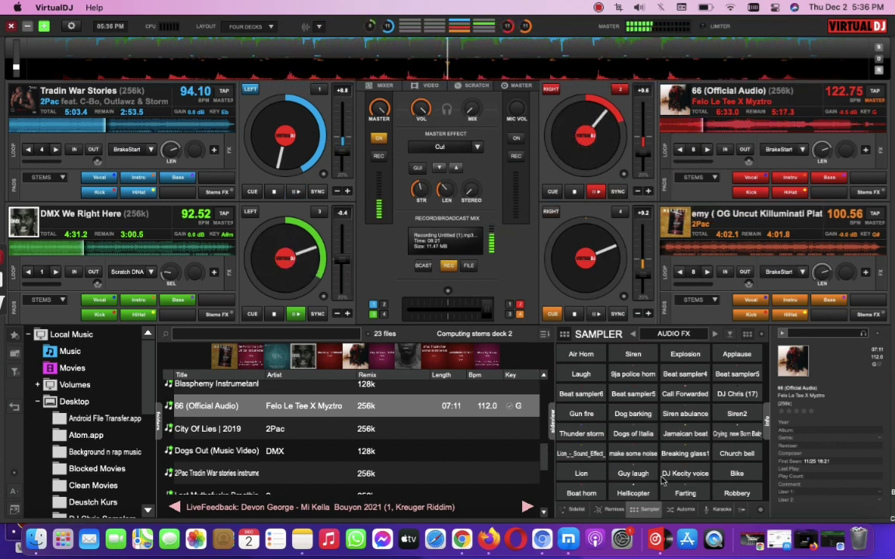
Play the Farting, DJ voice, Lion, Explosion, Air Horn and 9ja police horn samples over the mix
click(684, 493)
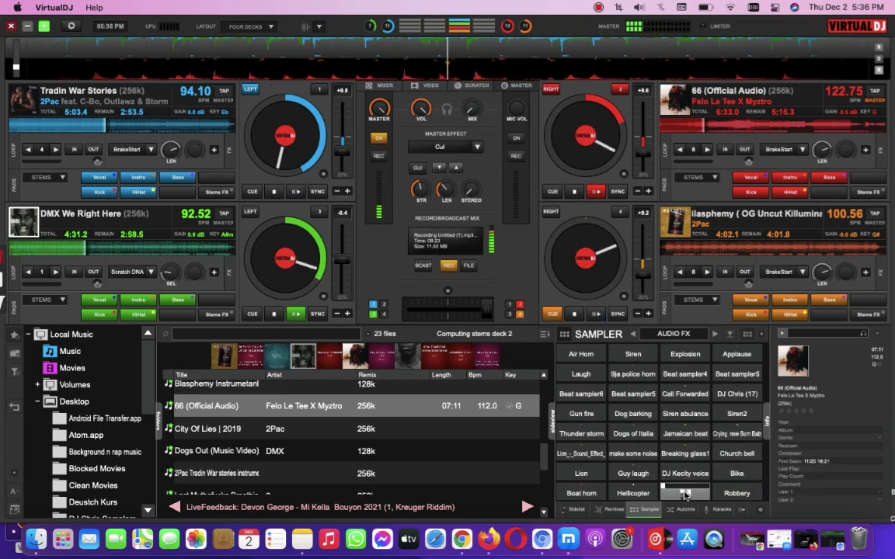
click(684, 474)
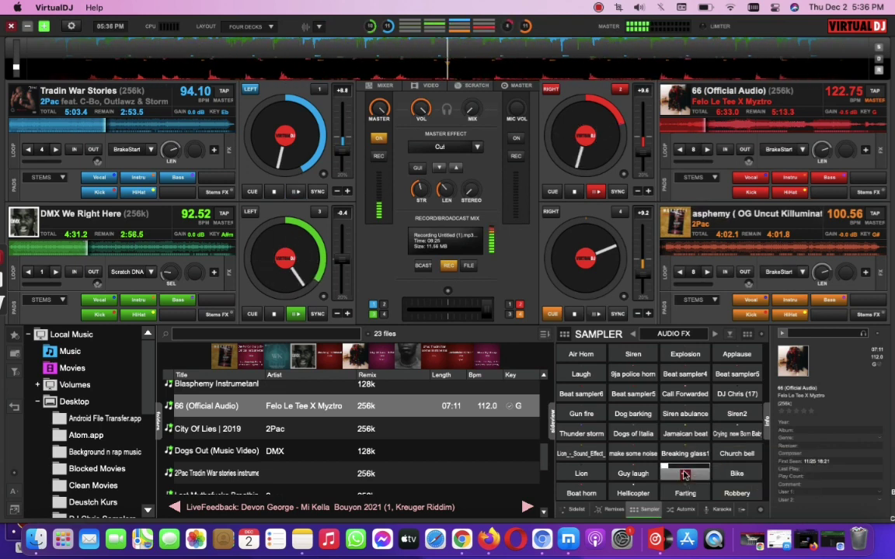
click(589, 475)
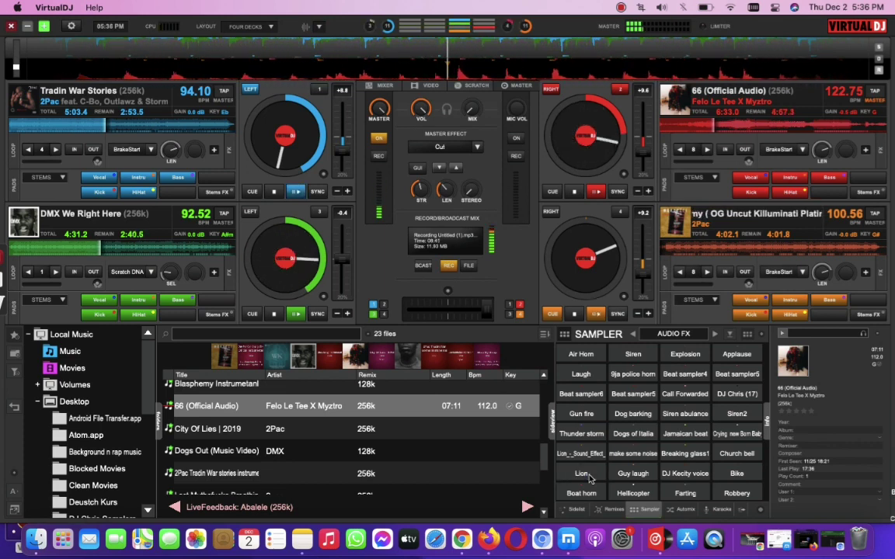
click(676, 394)
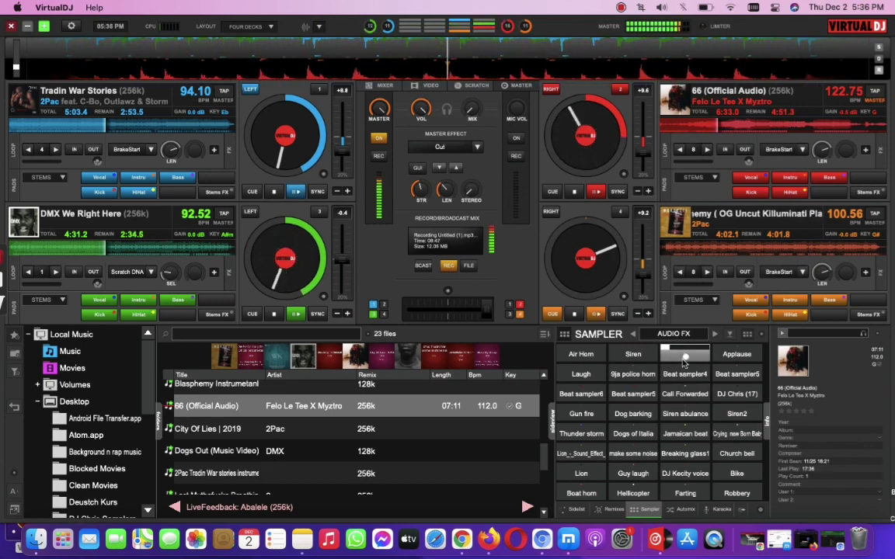
click(605, 354)
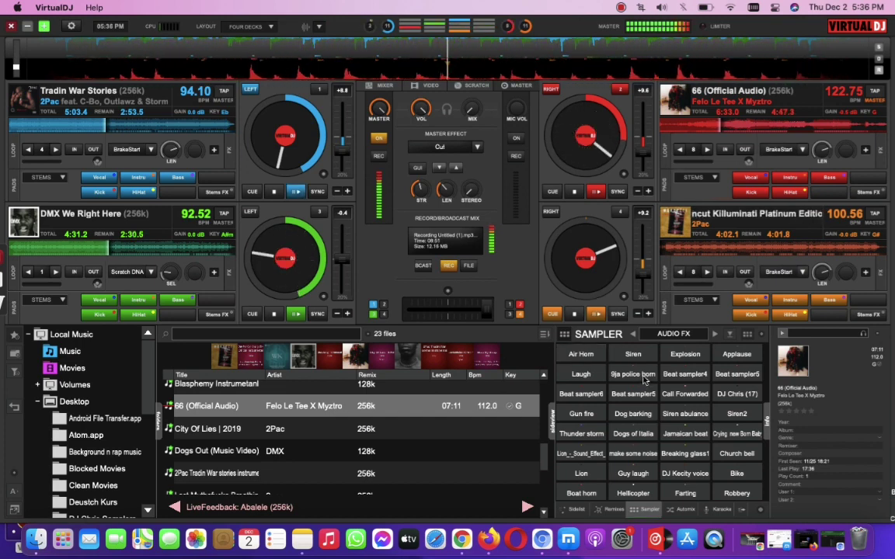
click(641, 379)
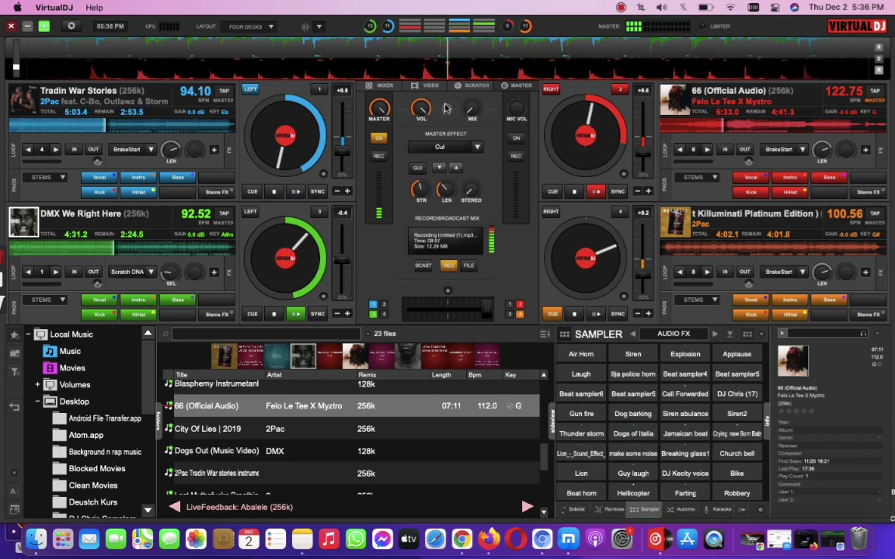
Stop recording the mix
click(447, 266)
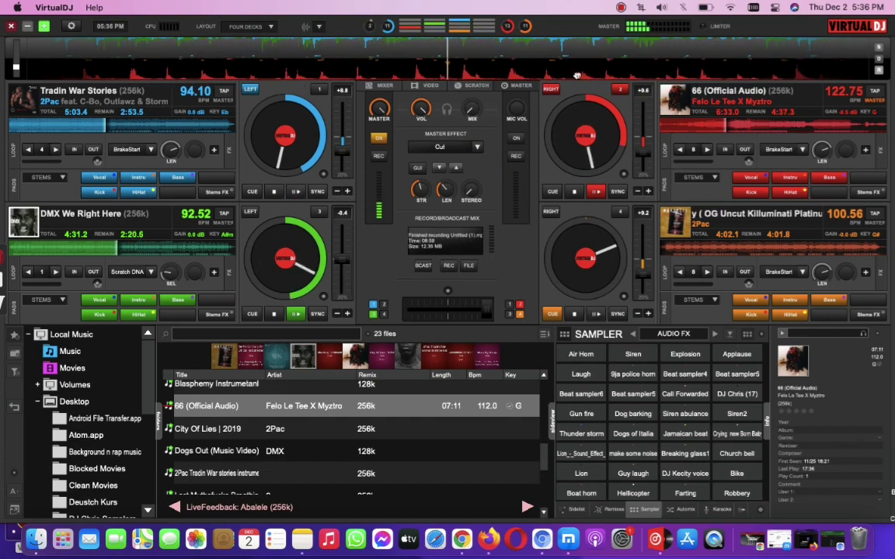